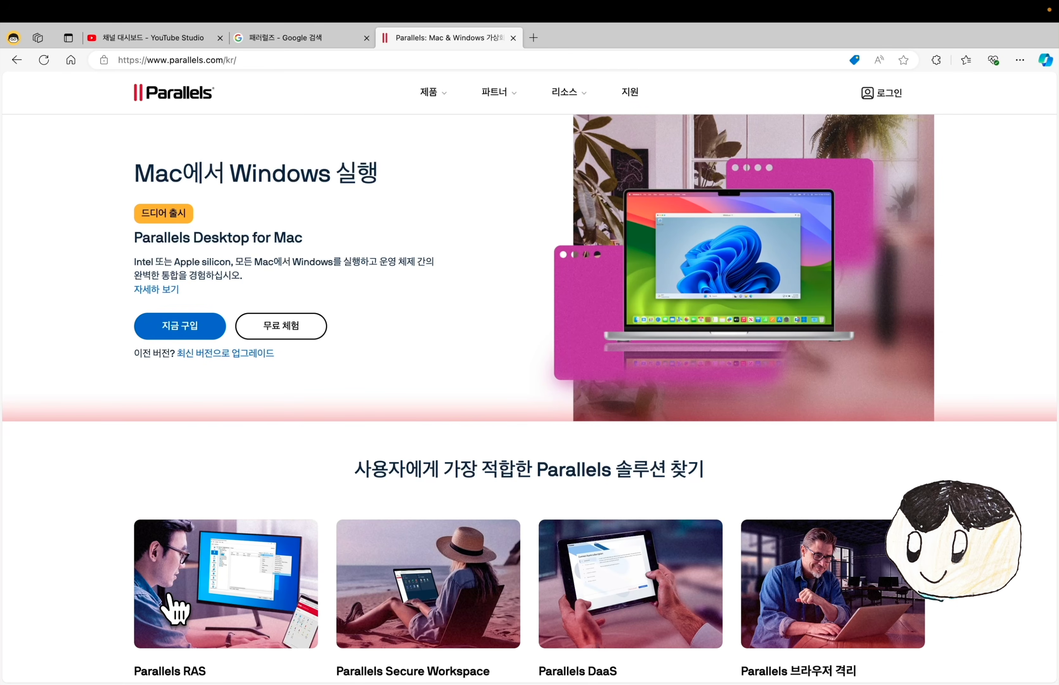
Open the Parallels Desktop for Mac product page and highlight the "Parallels Desktop 20 for Mac" title.
left_click(430, 113)
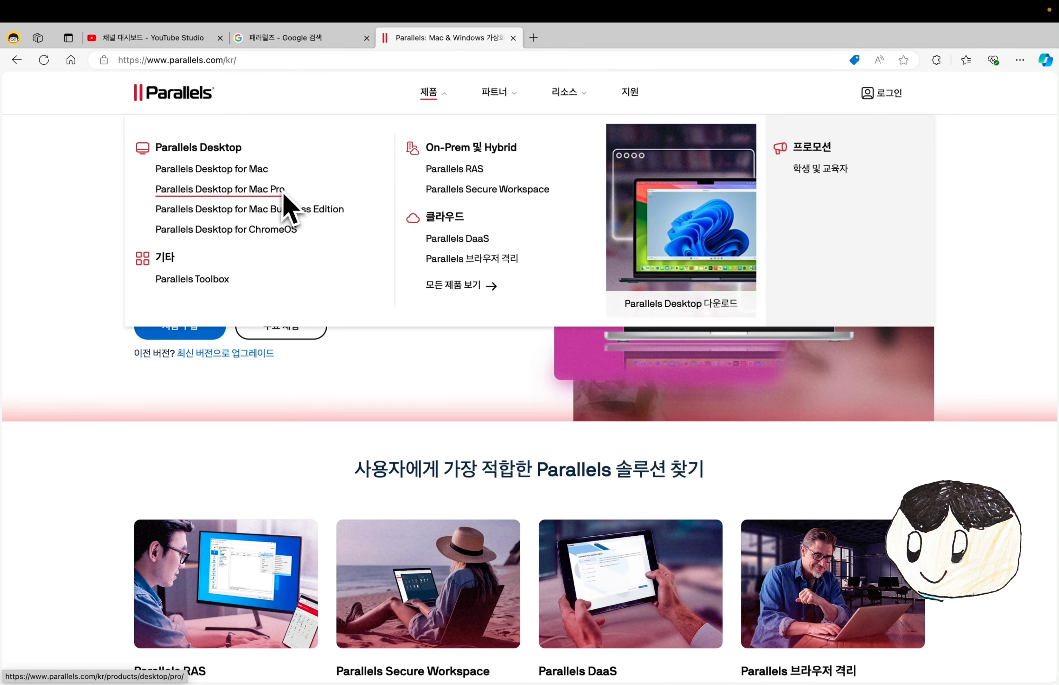
left_click(262, 175)
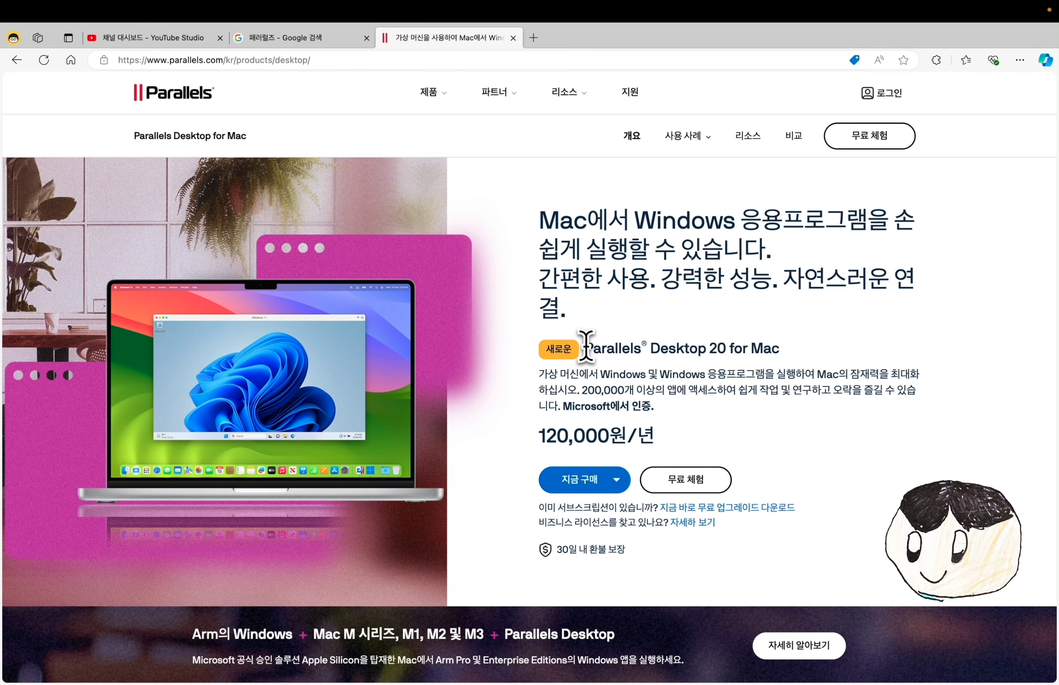
left_click_drag(586, 347, 792, 356)
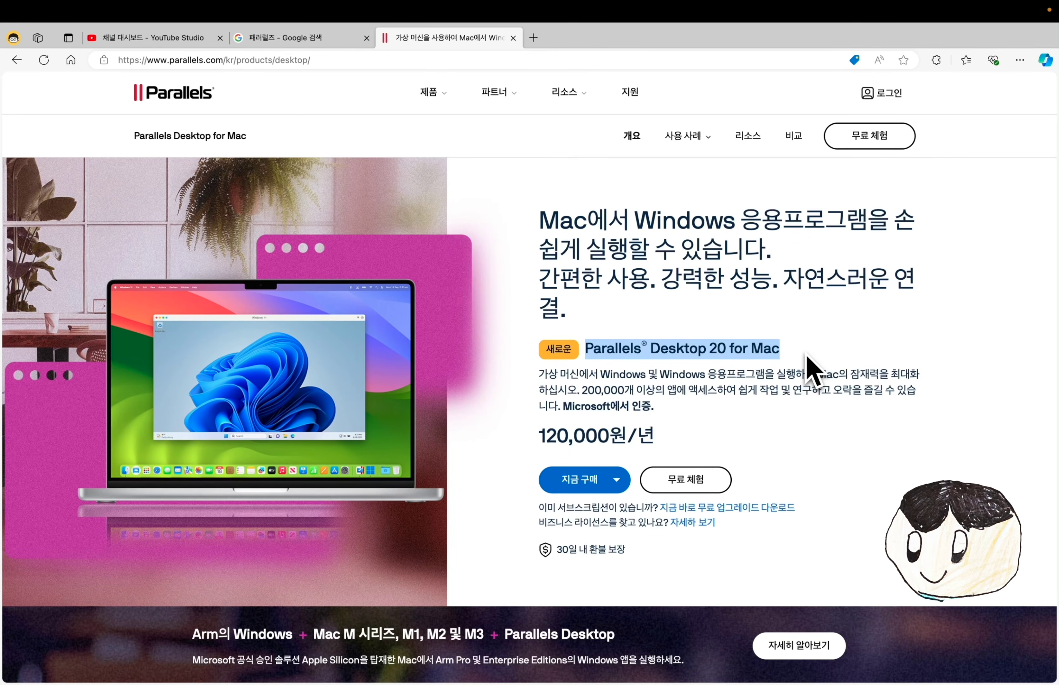
Highlight the Windows on Arm, Parallels Desktop and "Microsoft 공식 승인 솔루션" text in the product page's dark banner, and clear the selection.
scroll(811, 370, "down", 8)
left_click_drag(192, 238, 289, 238)
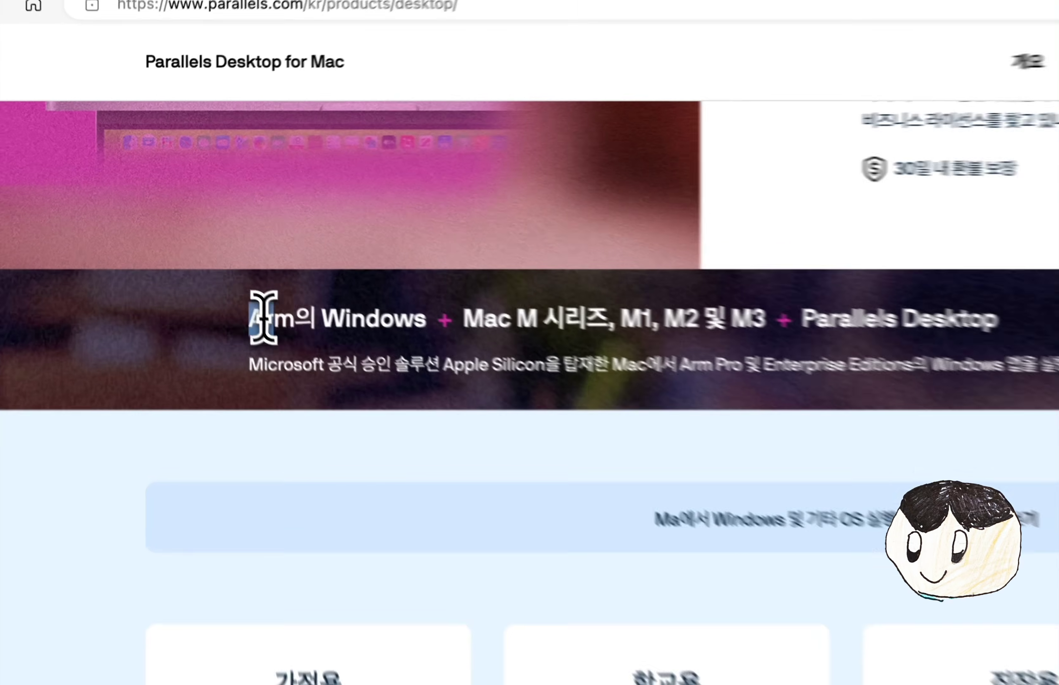
left_click_drag(508, 342, 795, 228)
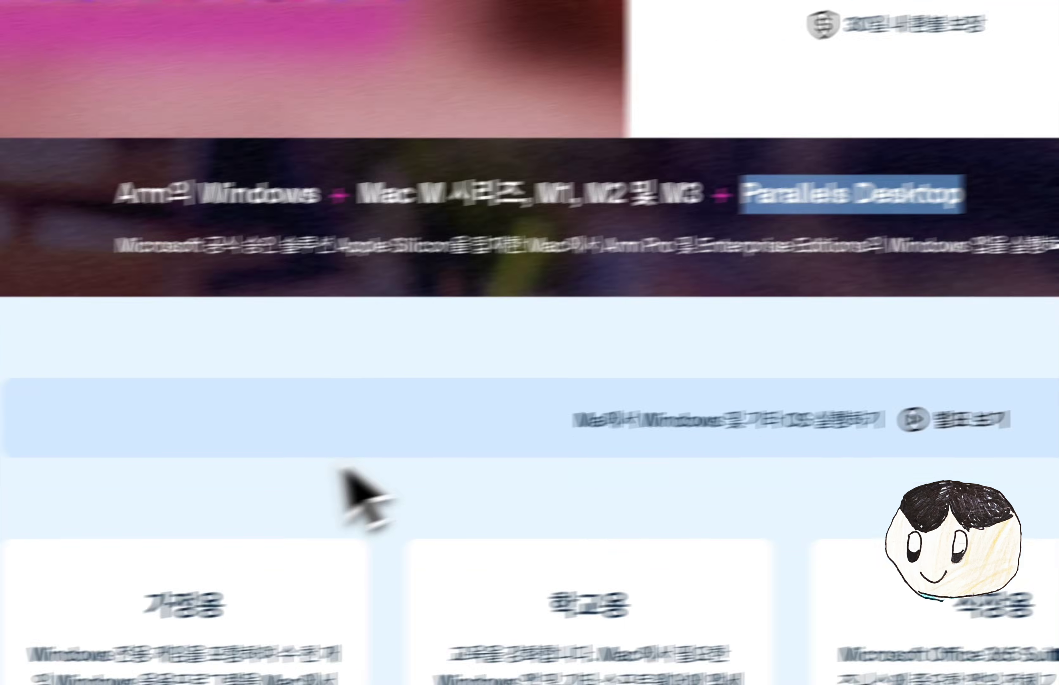
left_click_drag(116, 244, 323, 247)
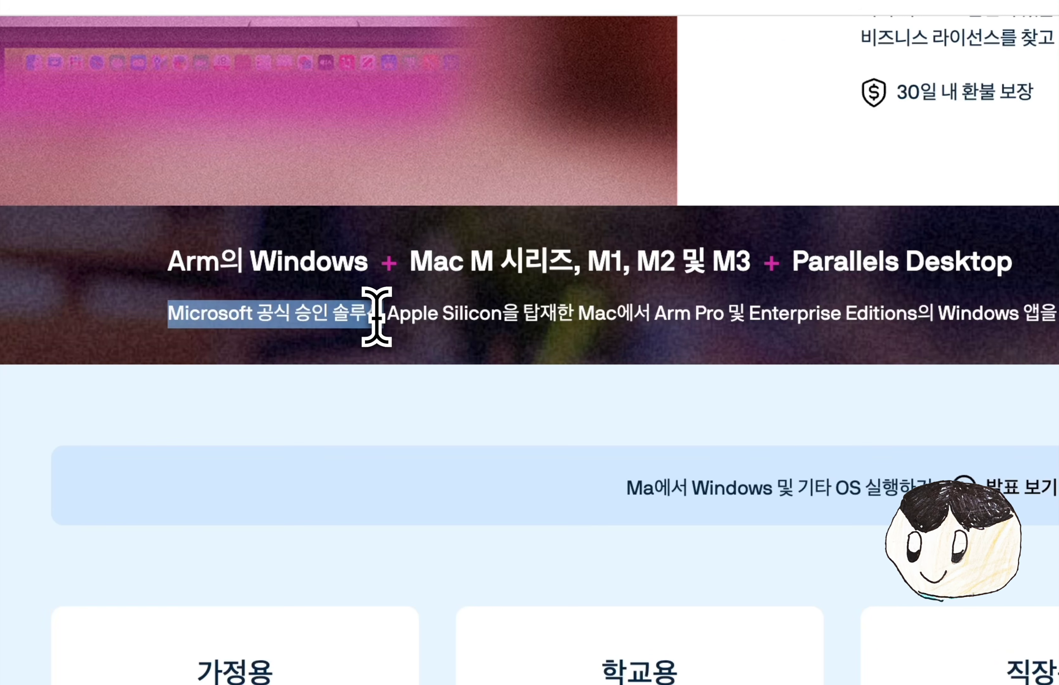
left_click_drag(376, 316, 375, 322)
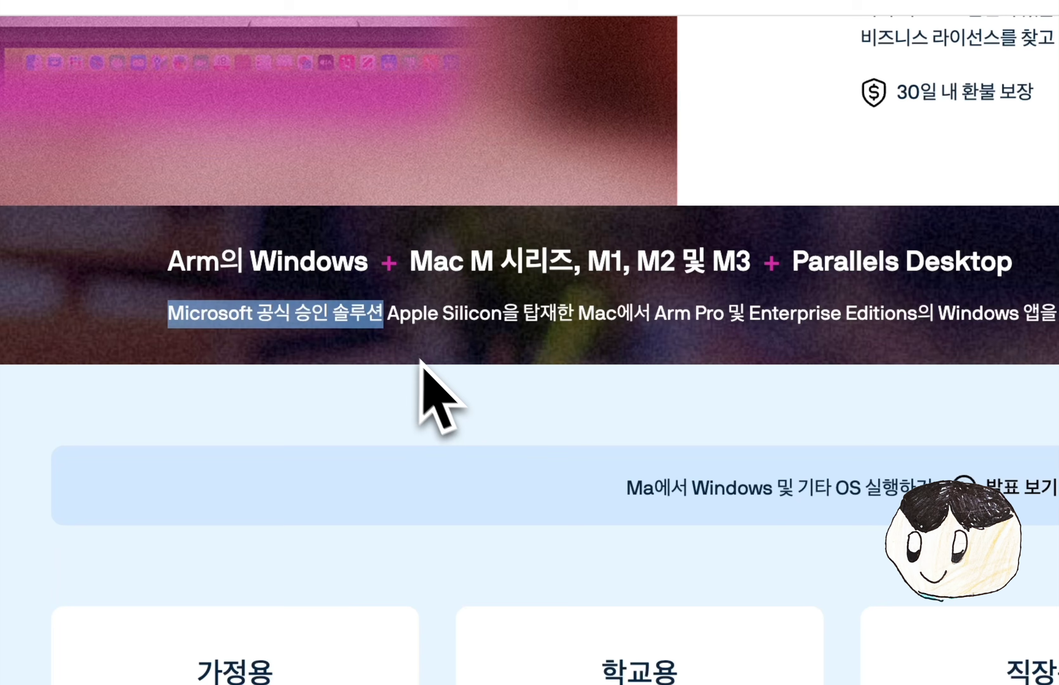
left_click(433, 384)
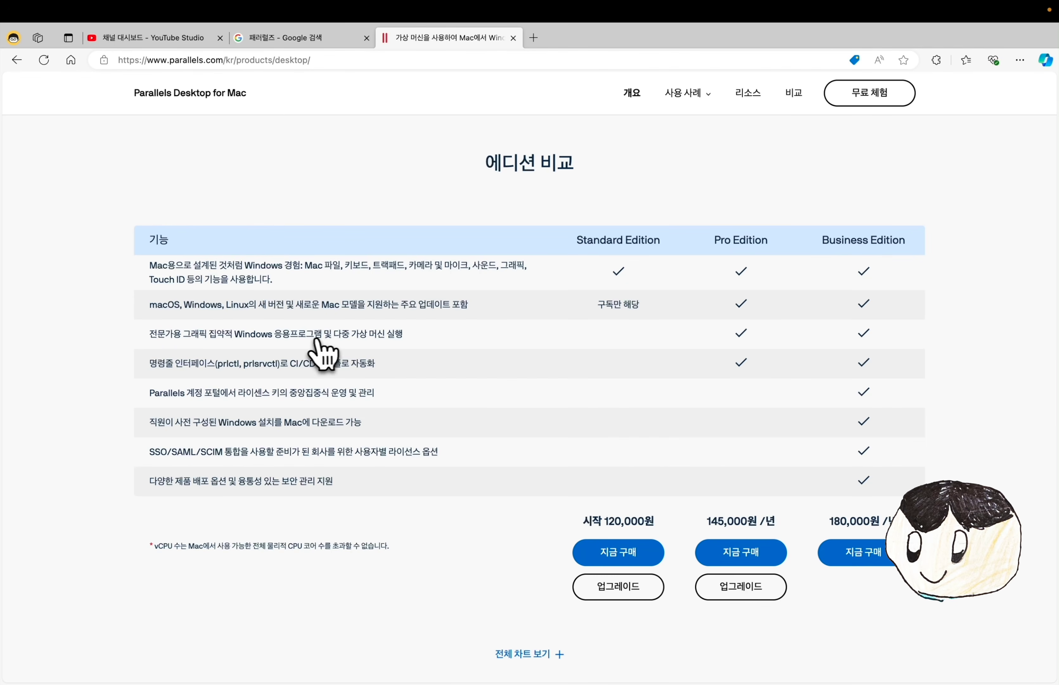
Highlight the Standard, Pro and Business Edition headings in the edition comparison table, finishing with Standard and Pro together.
triple_click(641, 240)
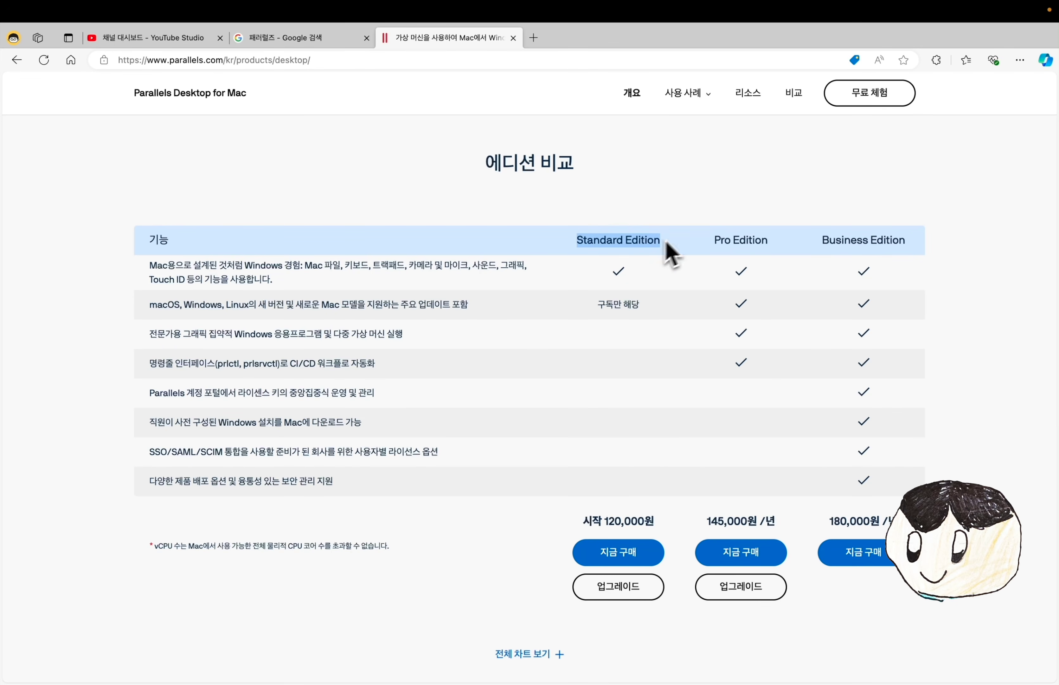
triple_click(746, 239)
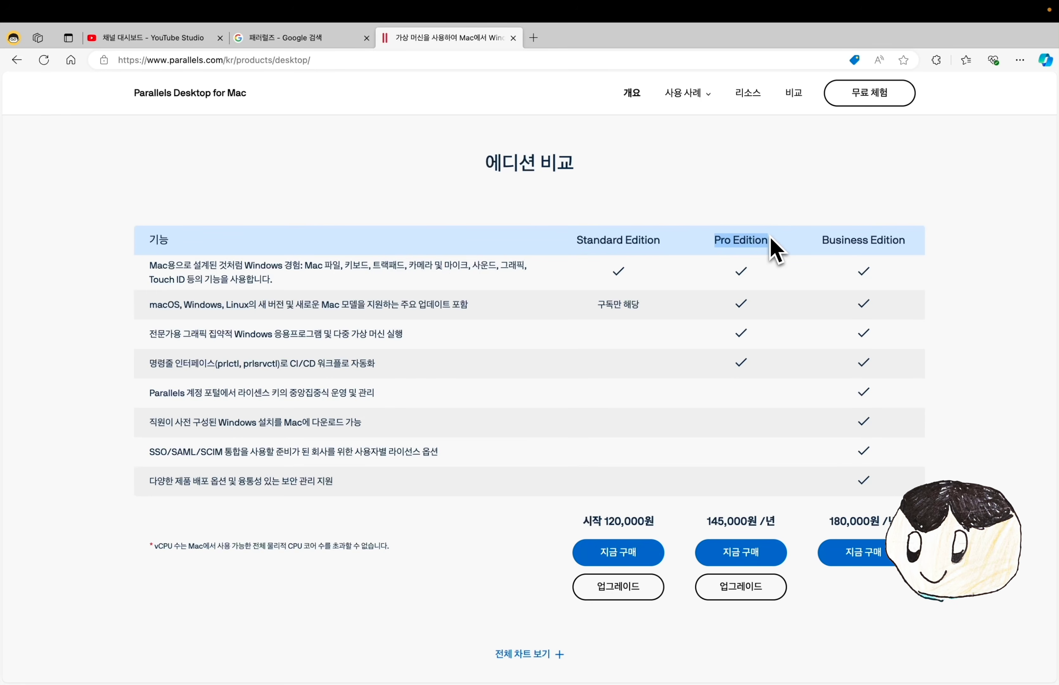
left_click_drag(818, 241, 897, 240)
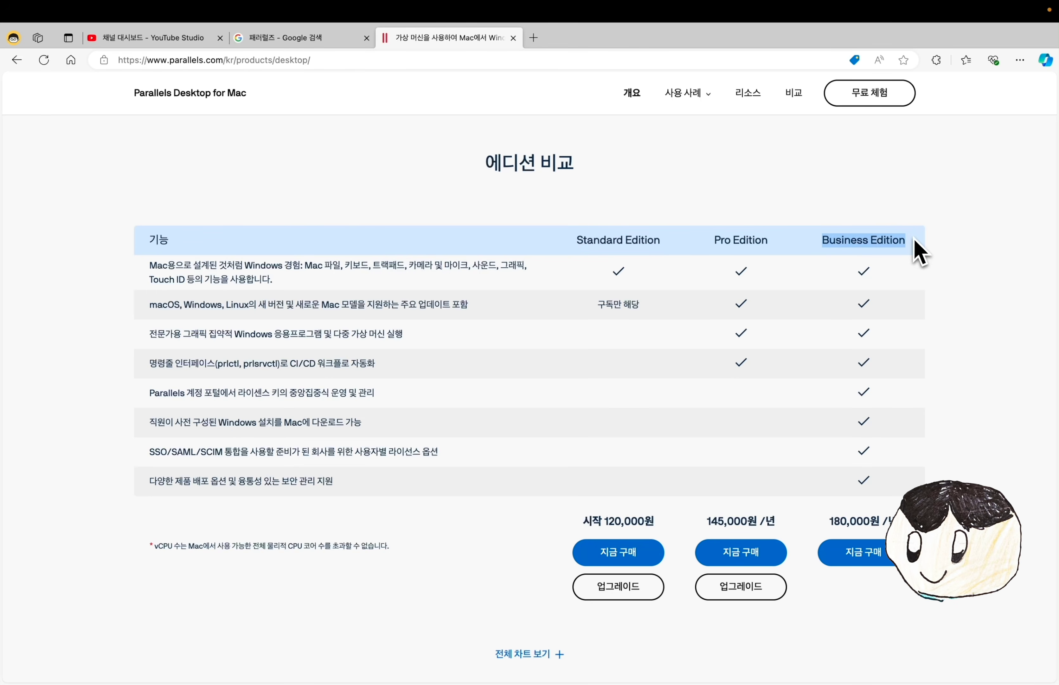
left_click_drag(575, 242, 784, 265)
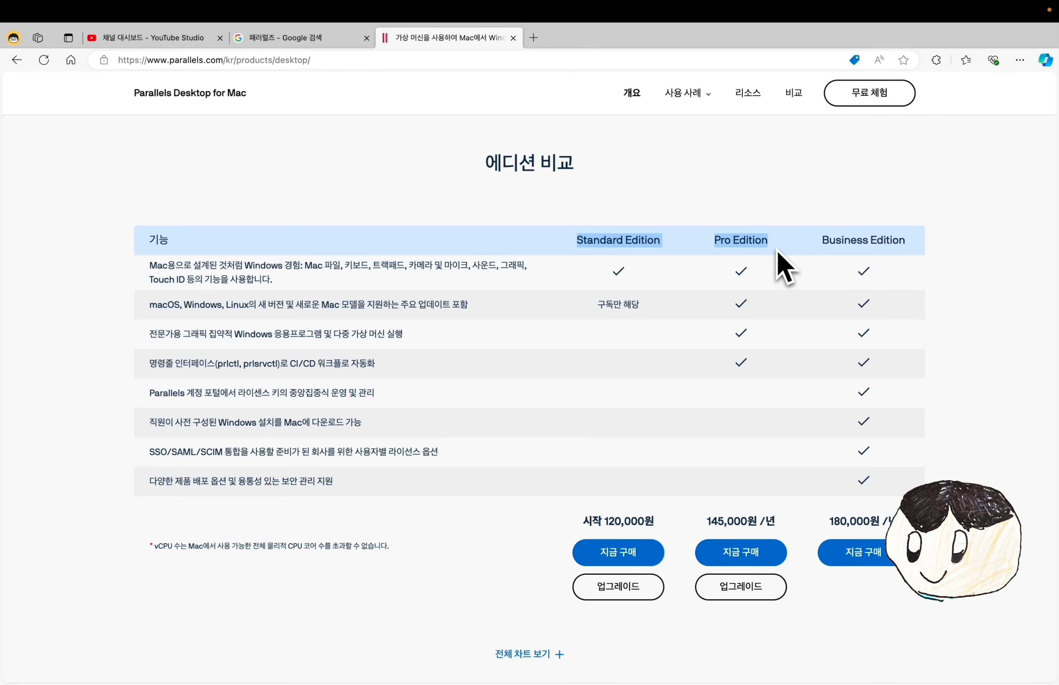
Highlight the two Pro-level feature rows, the first two feature rows, and the Standard Edition heading in the comparison table.
left_click(325, 349)
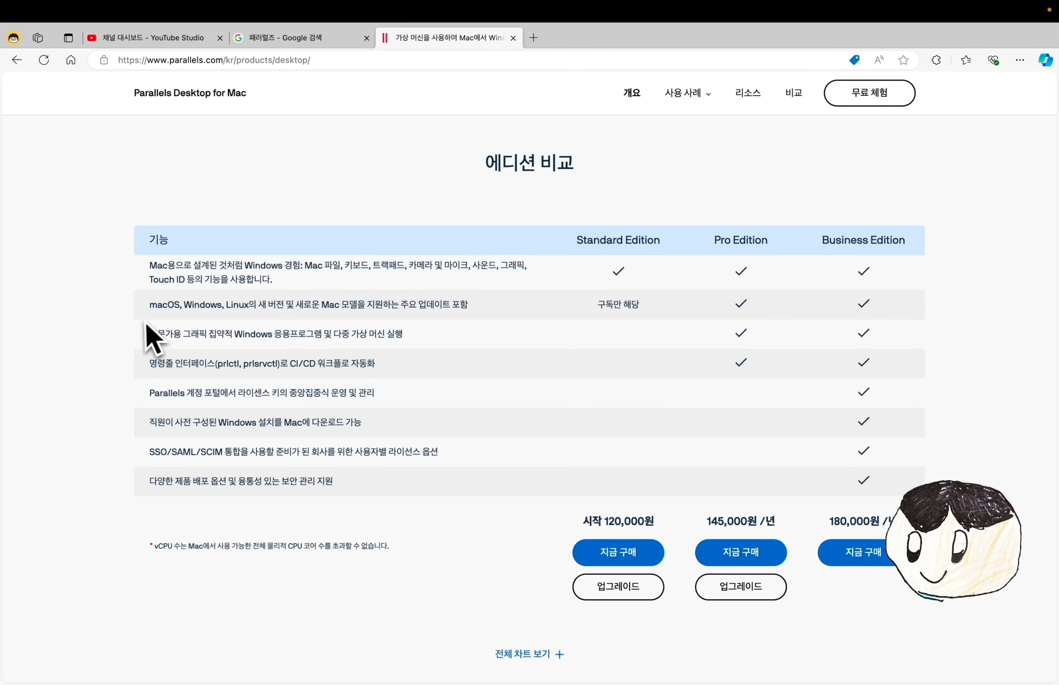
left_click_drag(149, 337, 398, 366)
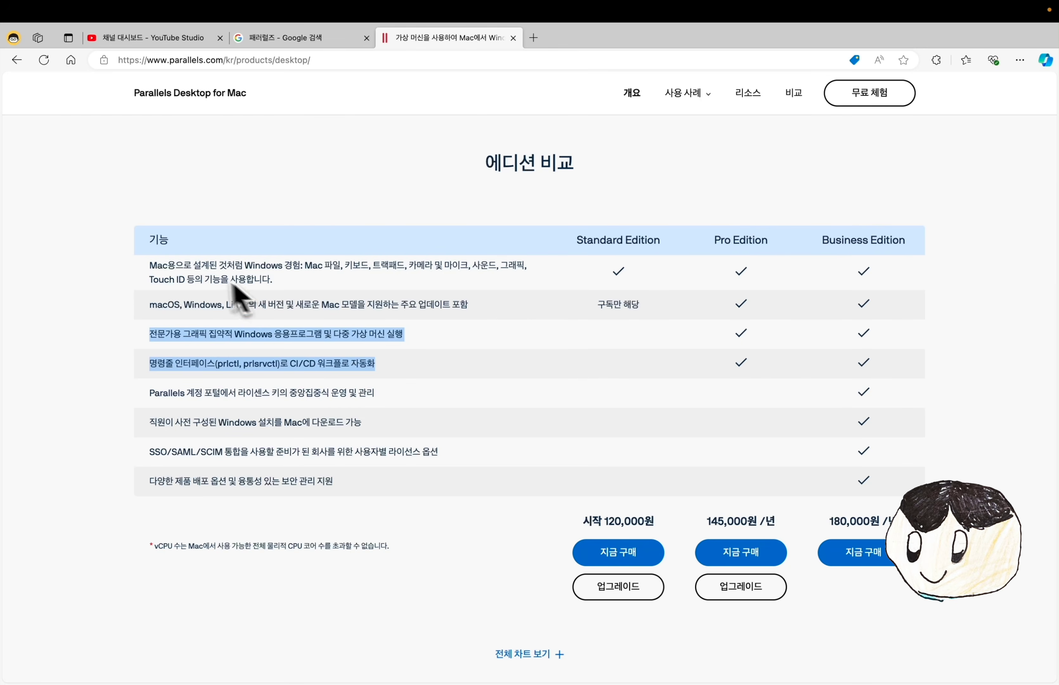
left_click_drag(151, 264, 483, 303)
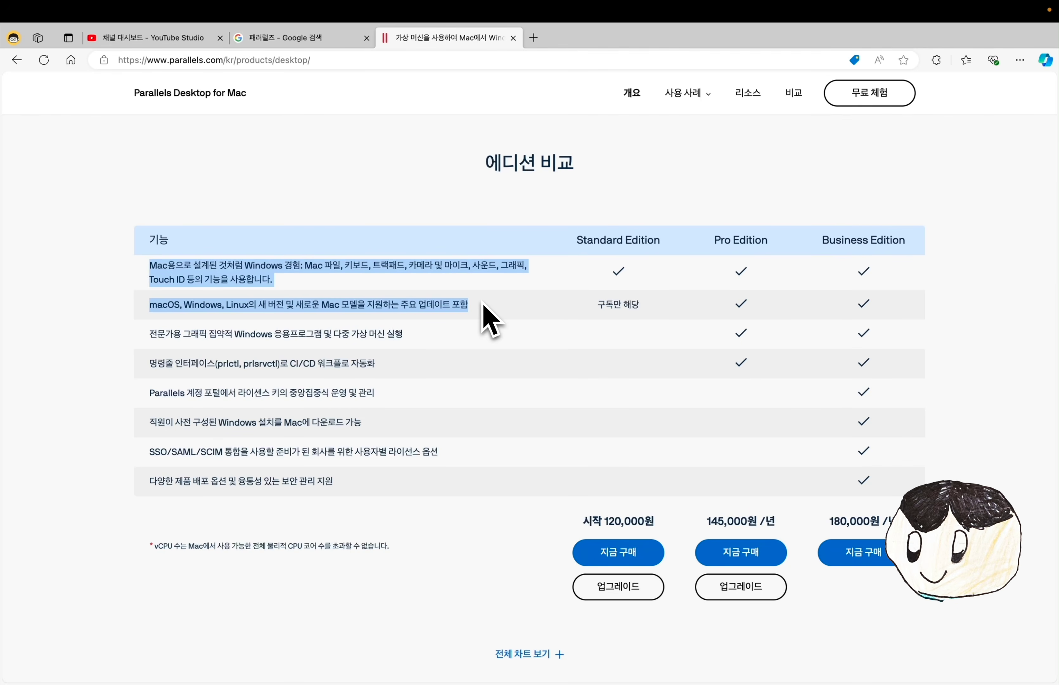
left_click_drag(569, 248, 685, 258)
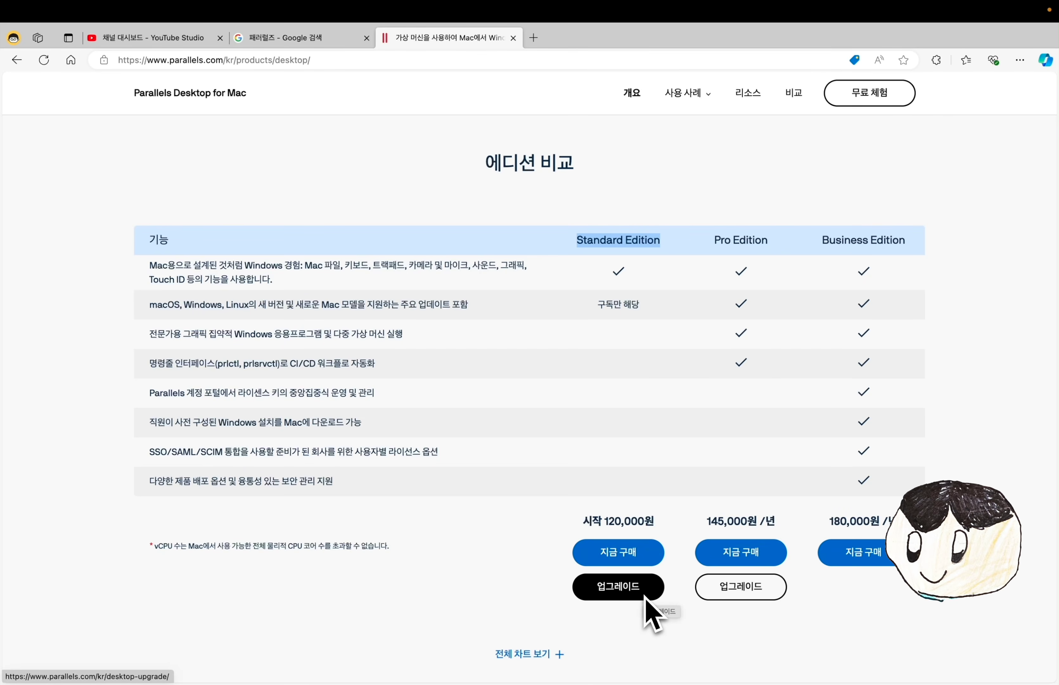
Open the Standard Edition purchase page and compare its subscription and one-time purchase options, leaving the subscription selected.
left_click(638, 561)
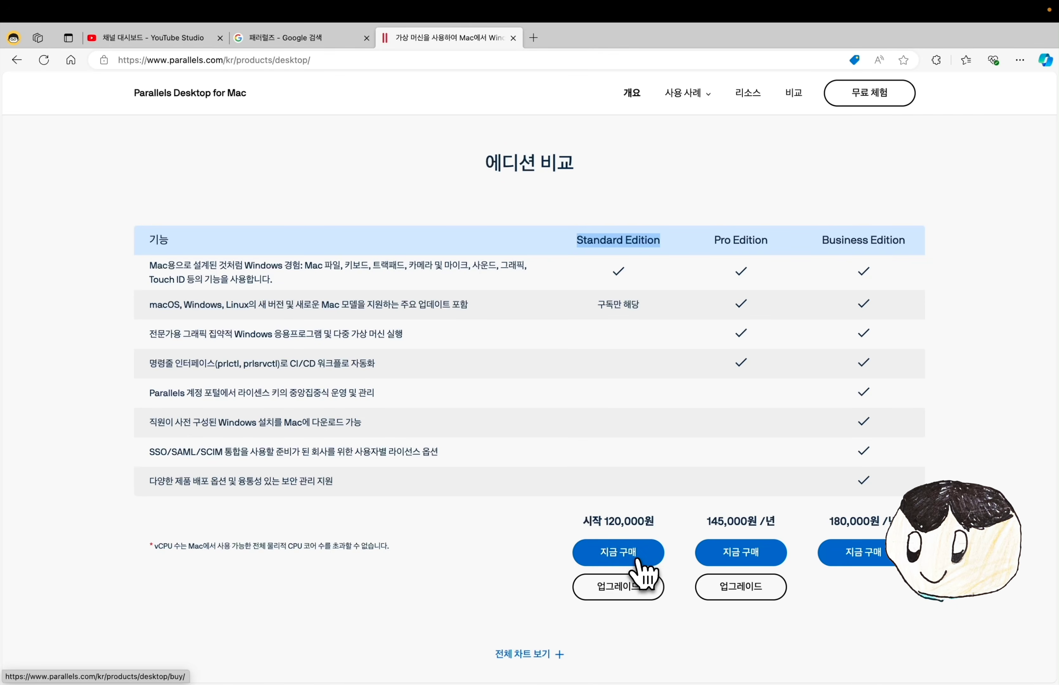
scroll(641, 578, "down", 3)
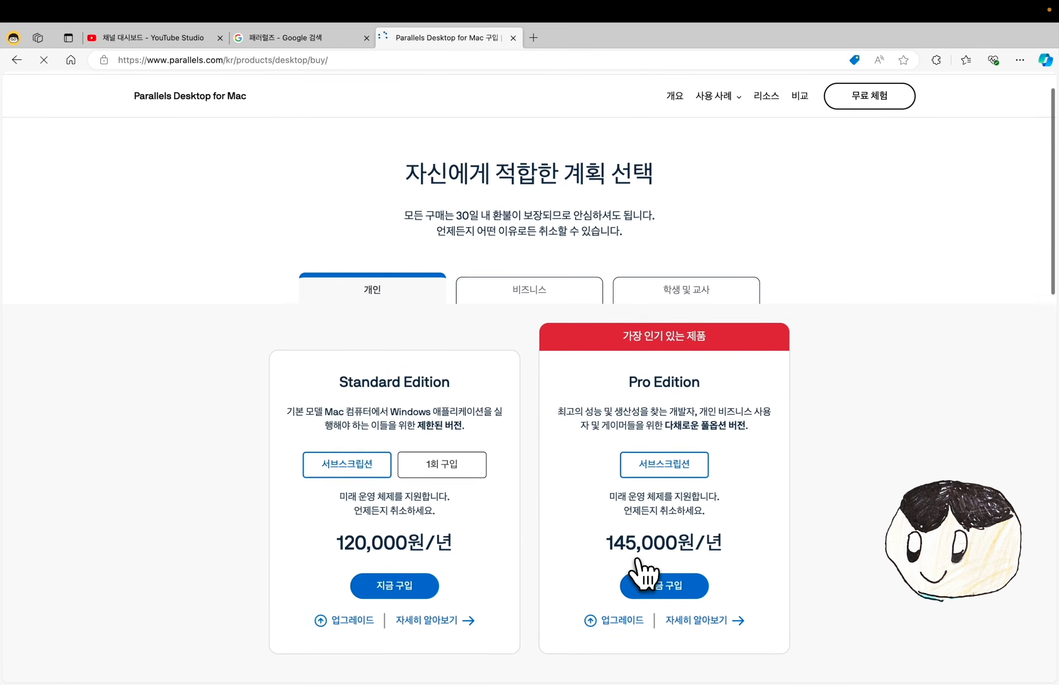
triple_click(462, 300)
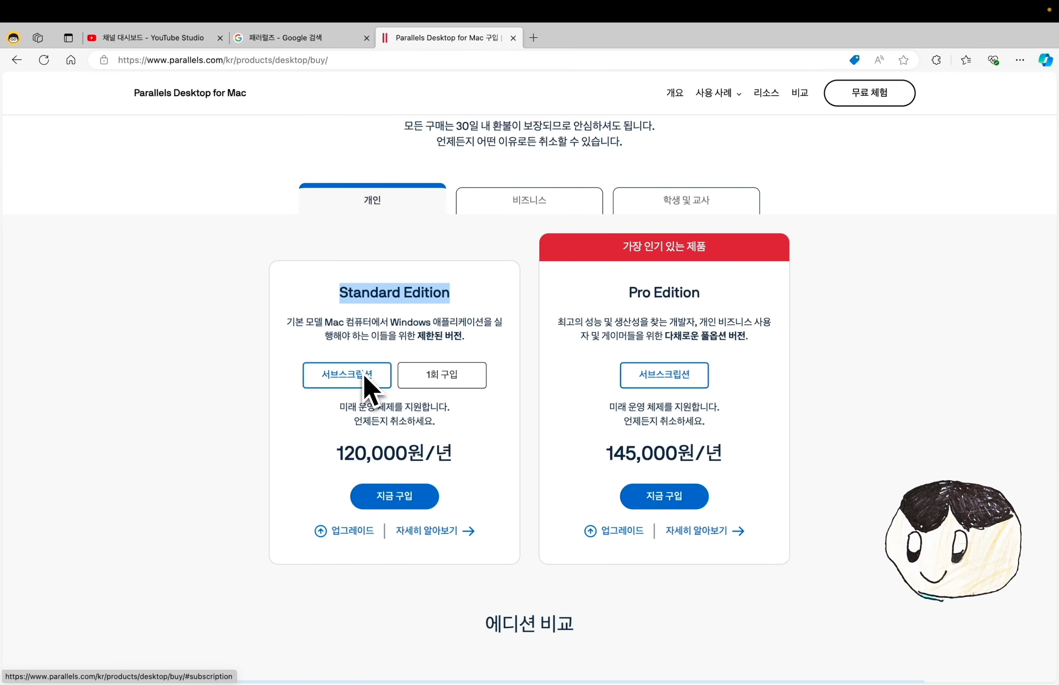
left_click(448, 376)
left_click(320, 377)
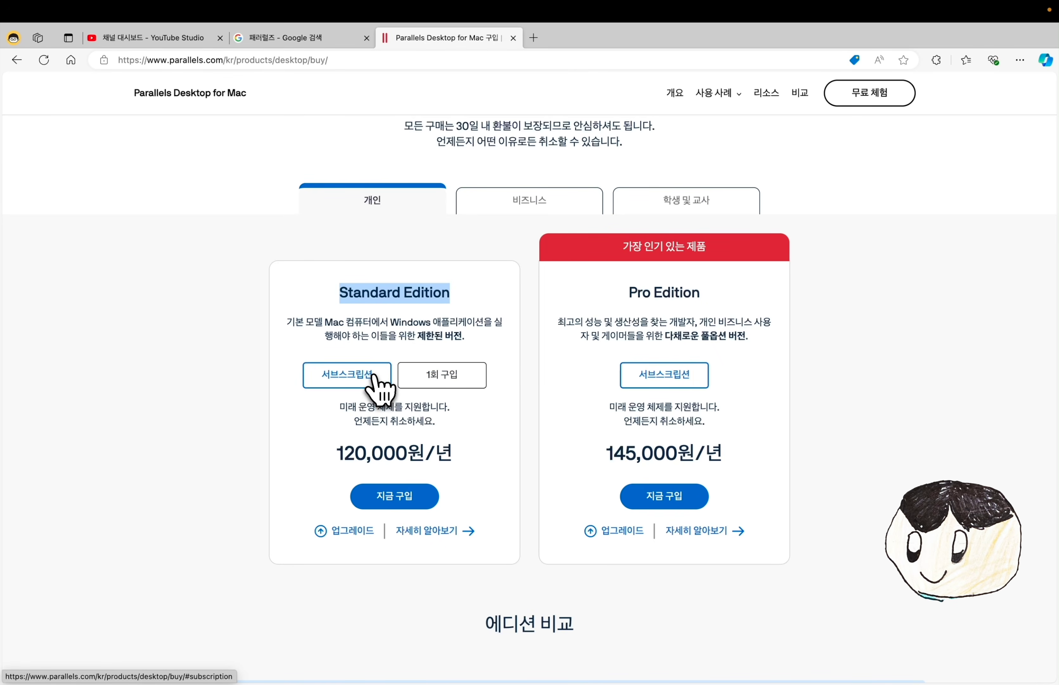
left_click(471, 379)
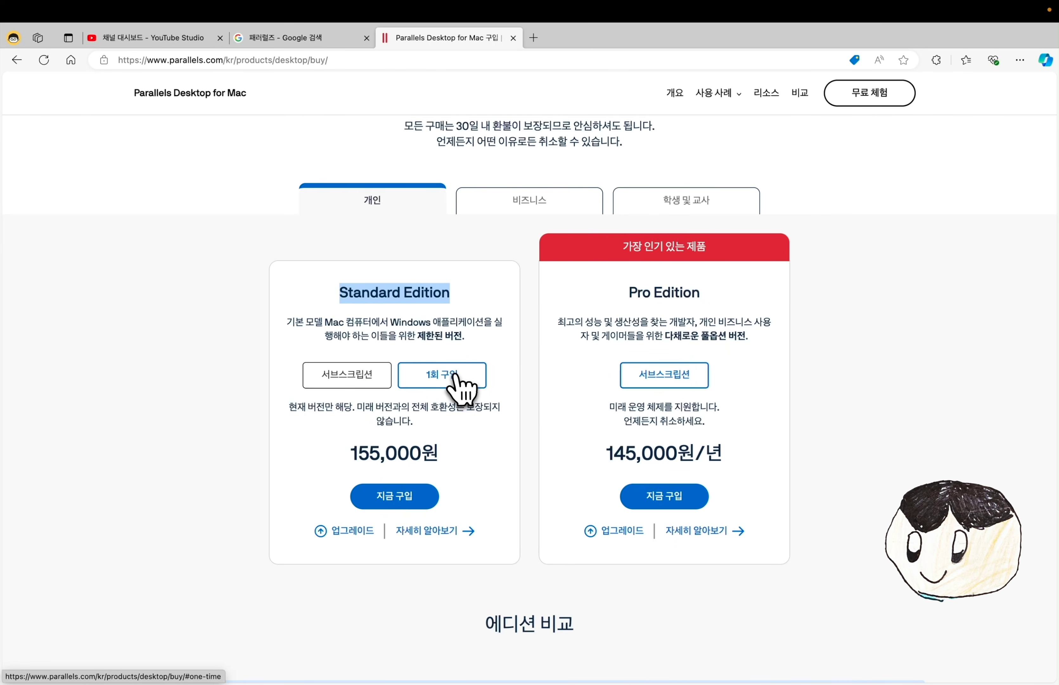
left_click(373, 378)
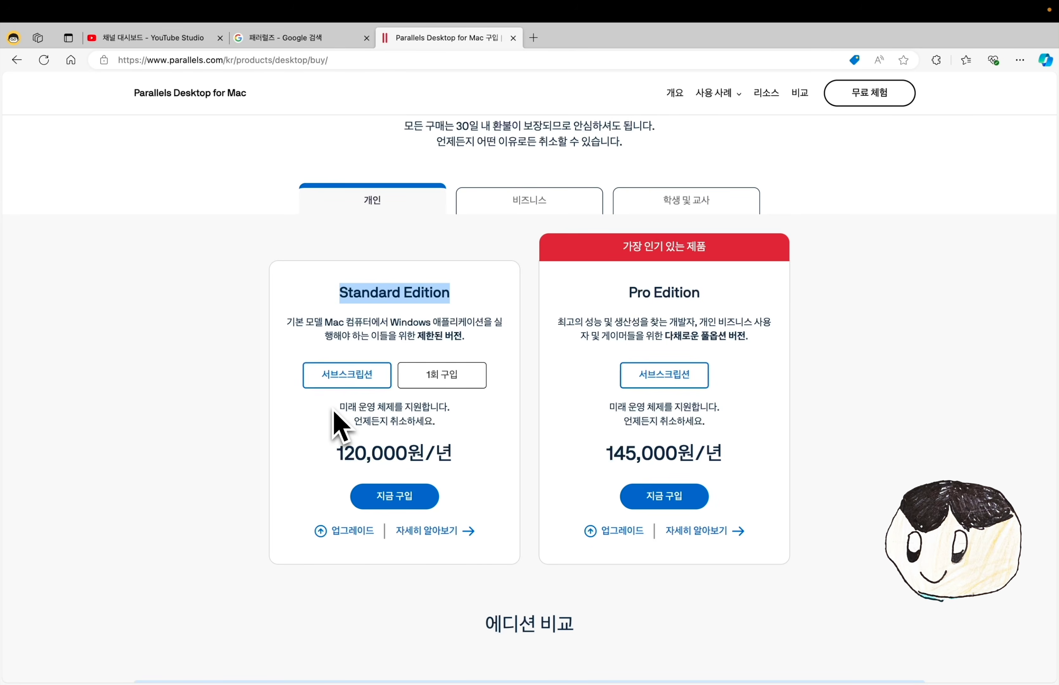
left_click_drag(335, 410, 440, 433)
Highlight the Pro Edition title and examine its subscription plan and yearly price.
left_click(628, 296)
left_click_drag(629, 296, 719, 311)
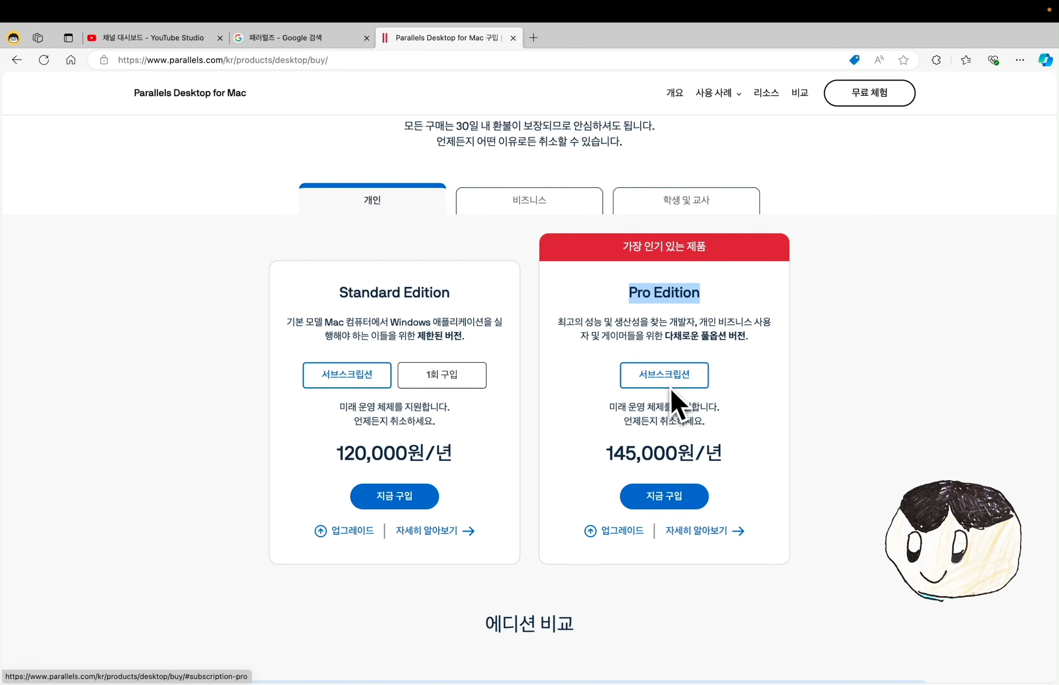
left_click(678, 445)
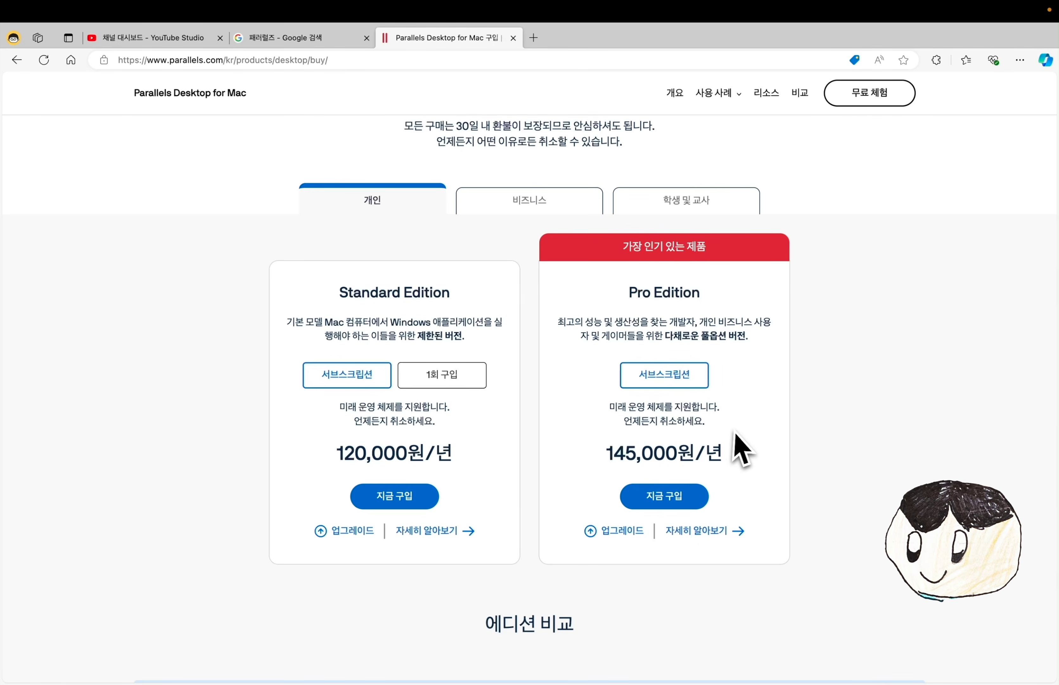
left_click_drag(734, 436, 747, 459)
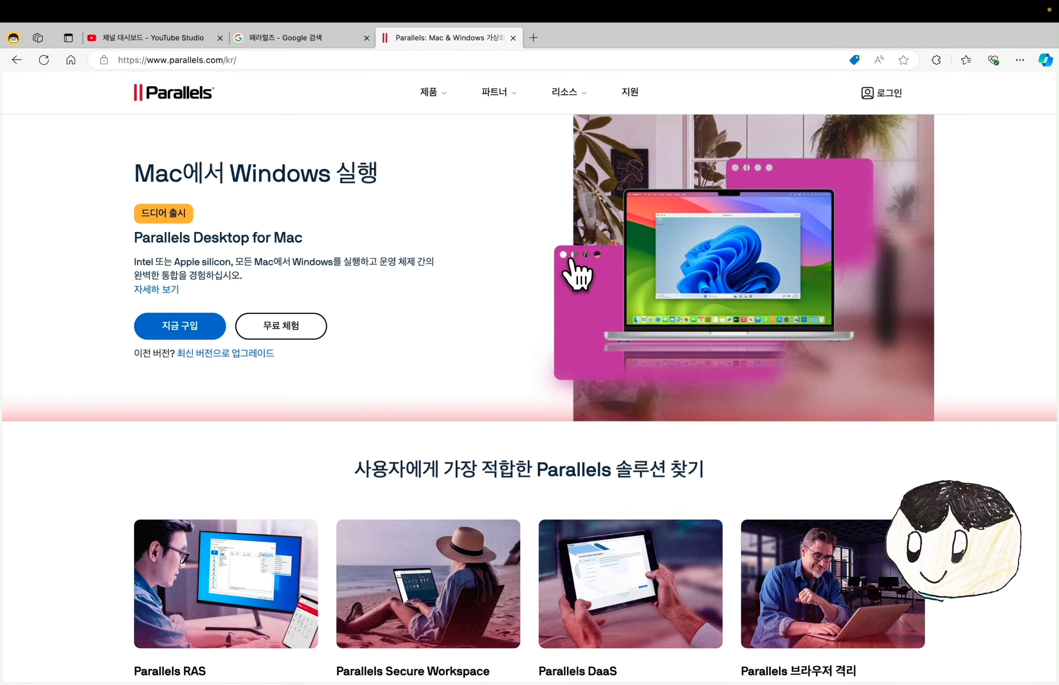
Open the Parallels Desktop free trial page, review the sign-up form and download instructions, and return to the site's home page.
left_click(294, 346)
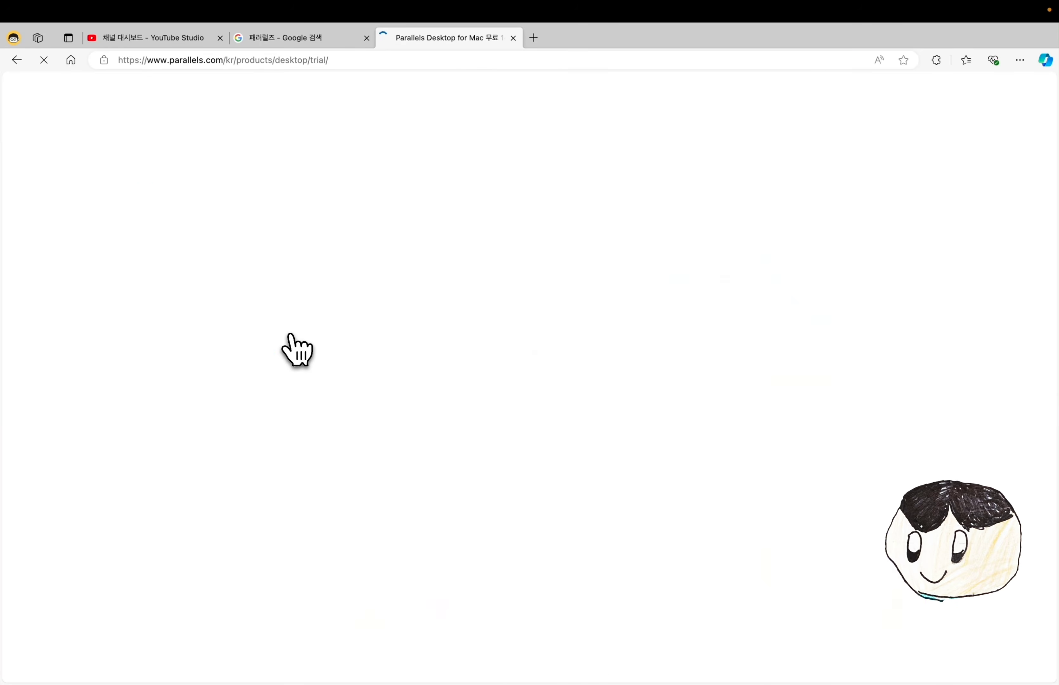
scroll(489, 404, "down", 5)
scroll(490, 405, "down", 10)
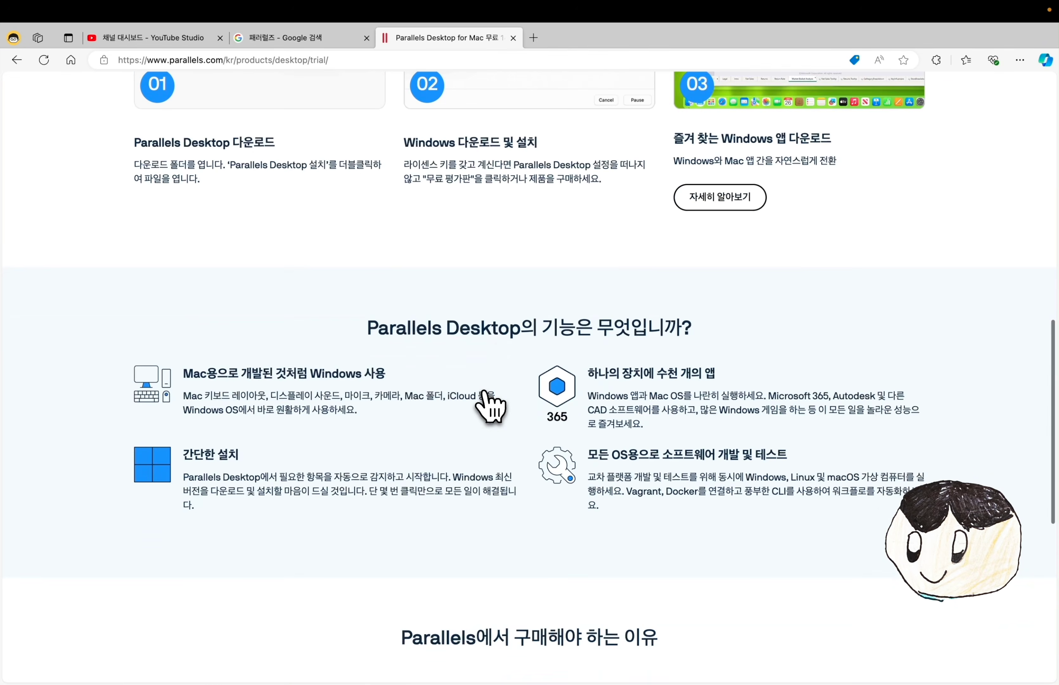
scroll(490, 405, "up", 5)
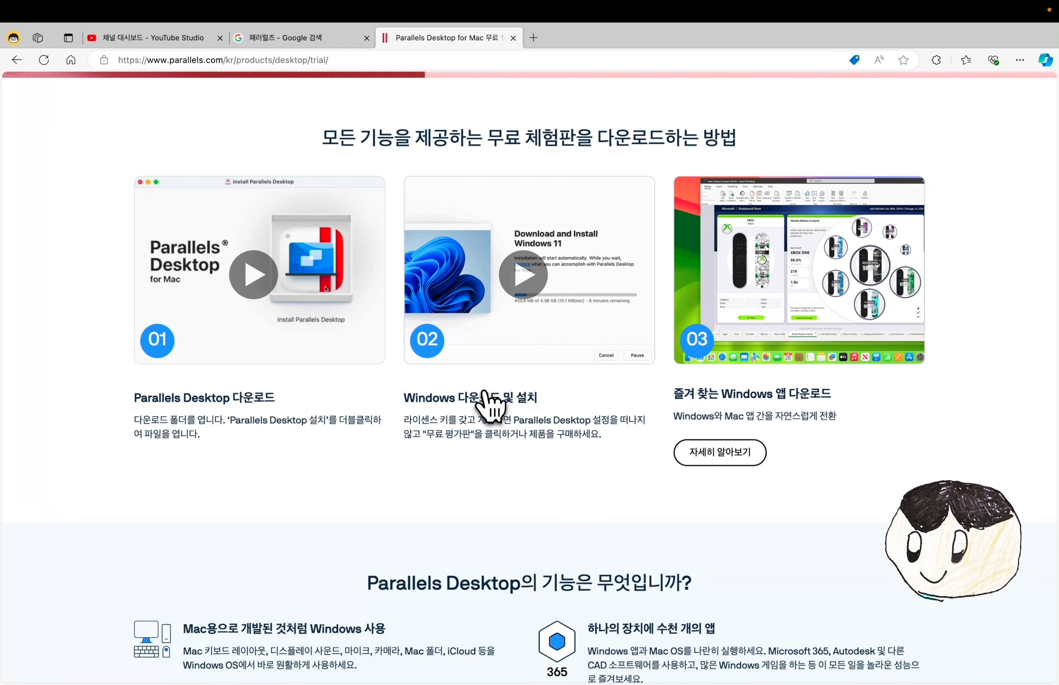
scroll(489, 404, "up", 9)
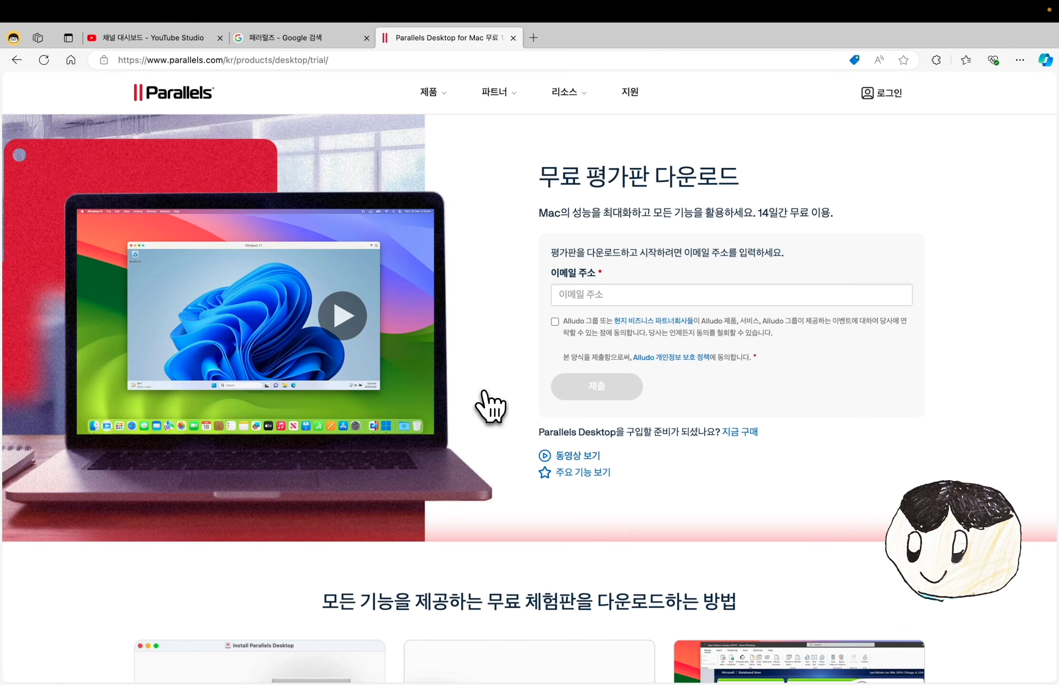
left_click(201, 97)
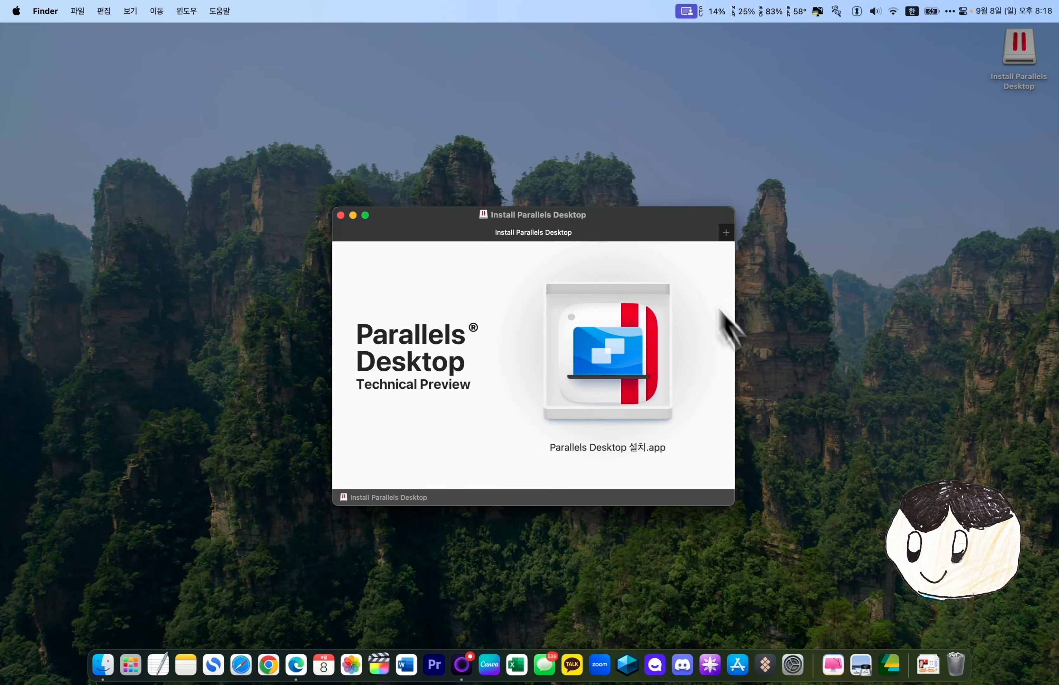
Launch the Parallels Desktop installer from its disk image, approve opening it, and opt in to the customer experience improvement program.
double_click(598, 376)
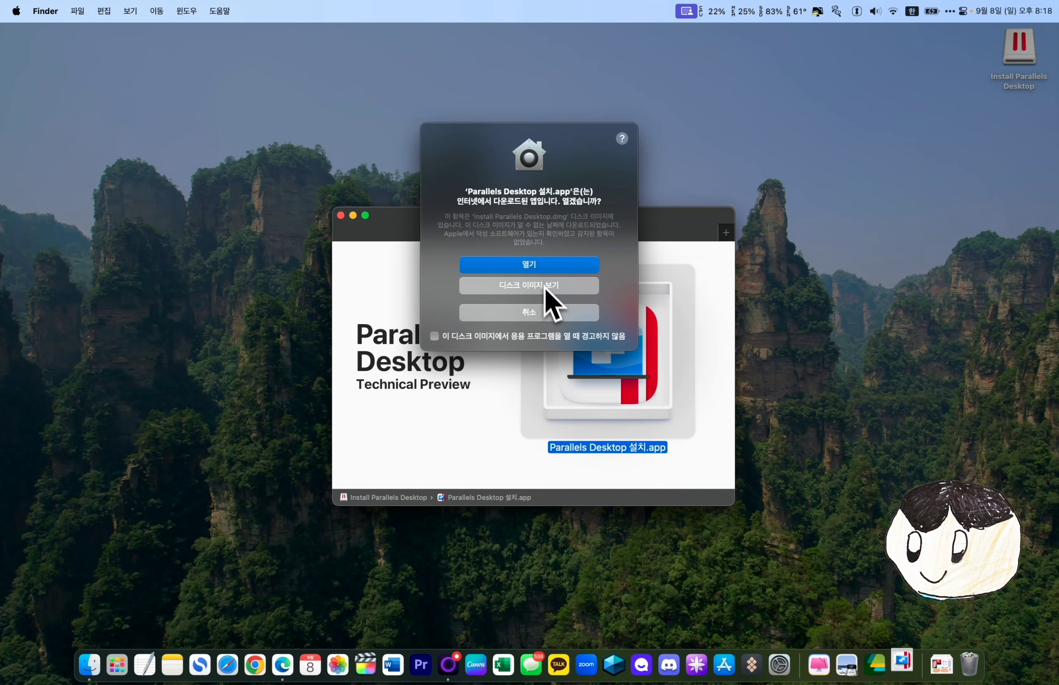
left_click(543, 268)
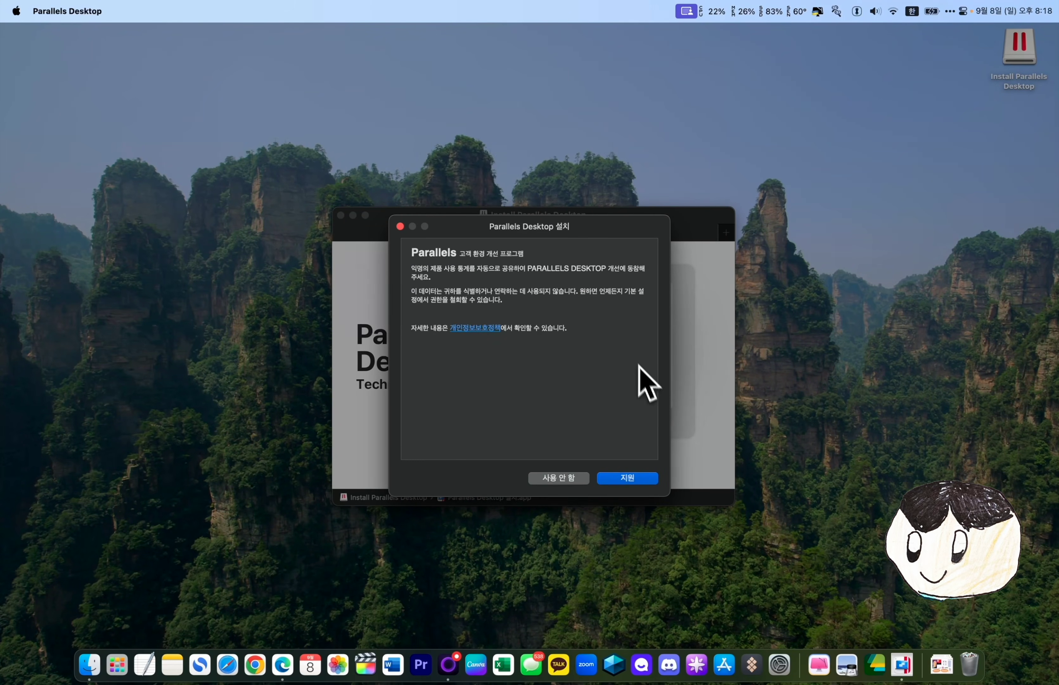
left_click(621, 478)
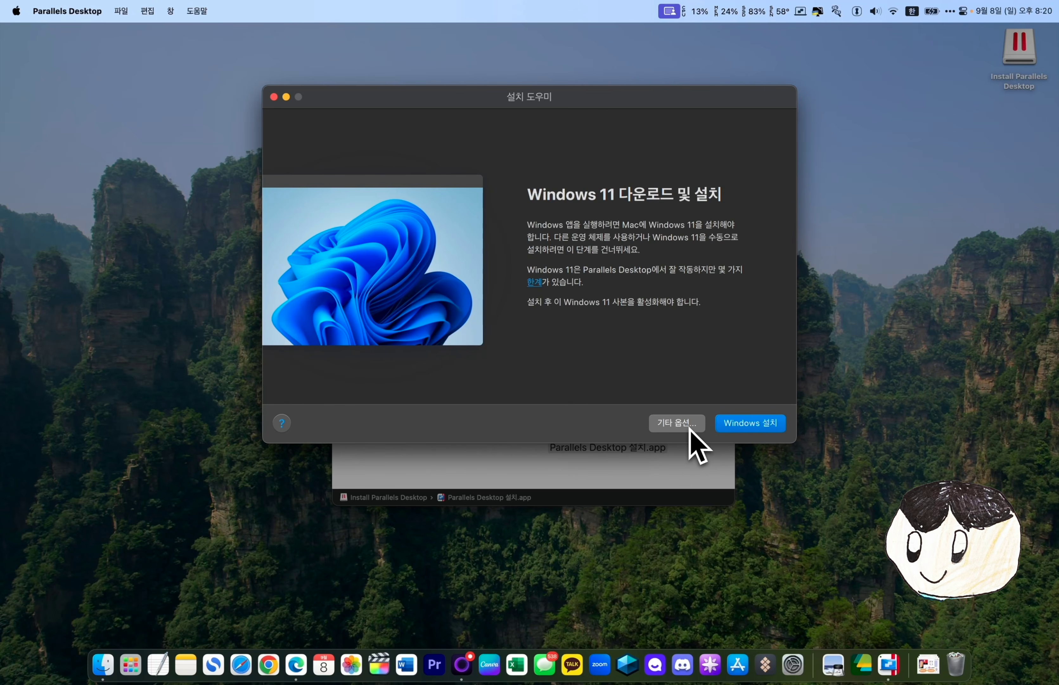
Show the other installation options in the installation assistant and choose installing Windows, Linux or macOS from an image file.
left_click(677, 423)
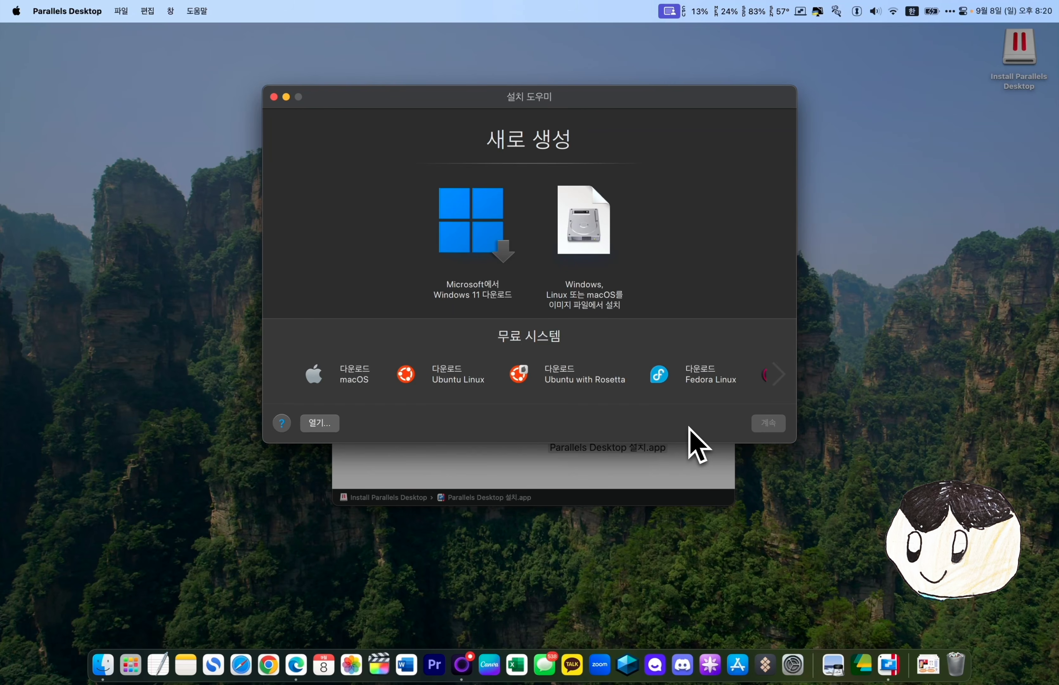
left_click(586, 248)
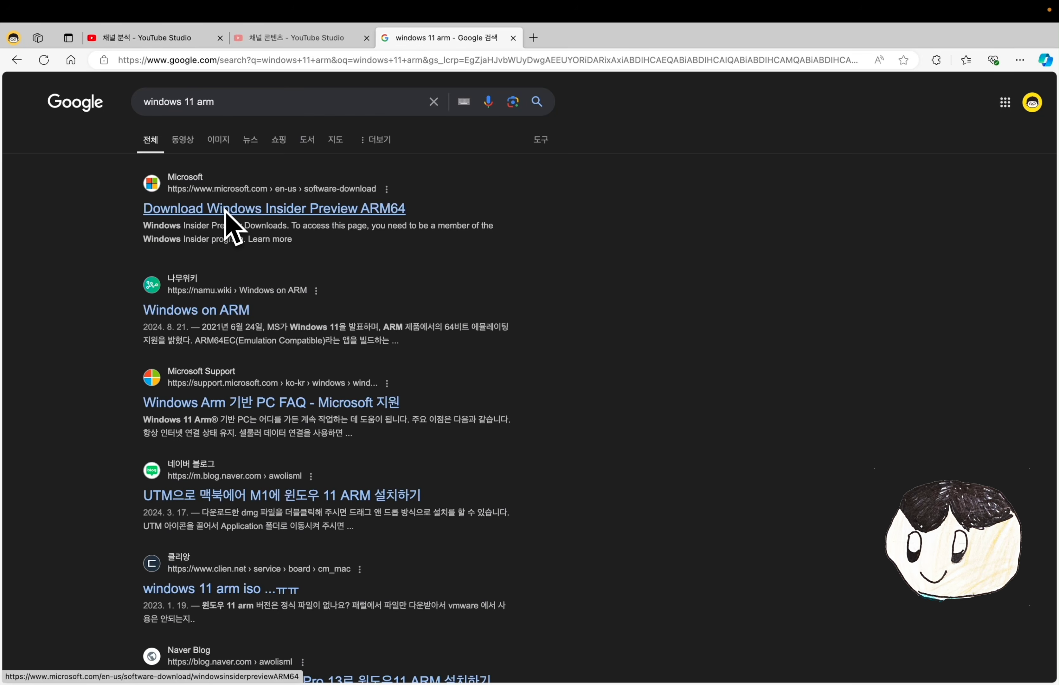
Open Microsoft's Windows Insider Preview ARM64 download page from the search results and examine its instructions and edition choices.
left_click_drag(131, 215, 420, 217)
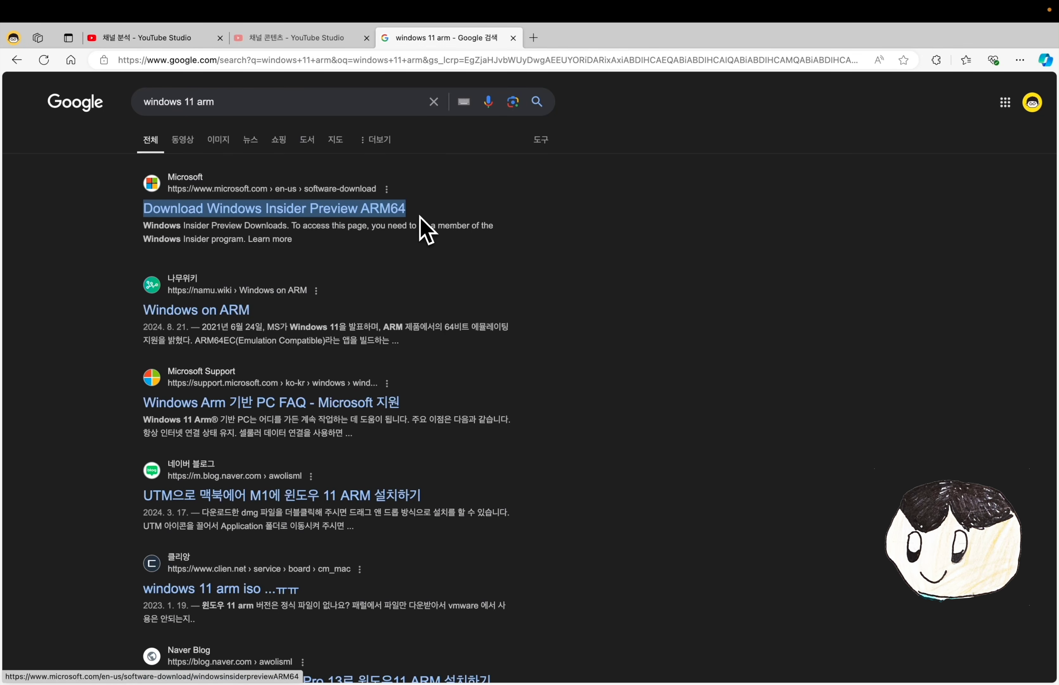
left_click(375, 217)
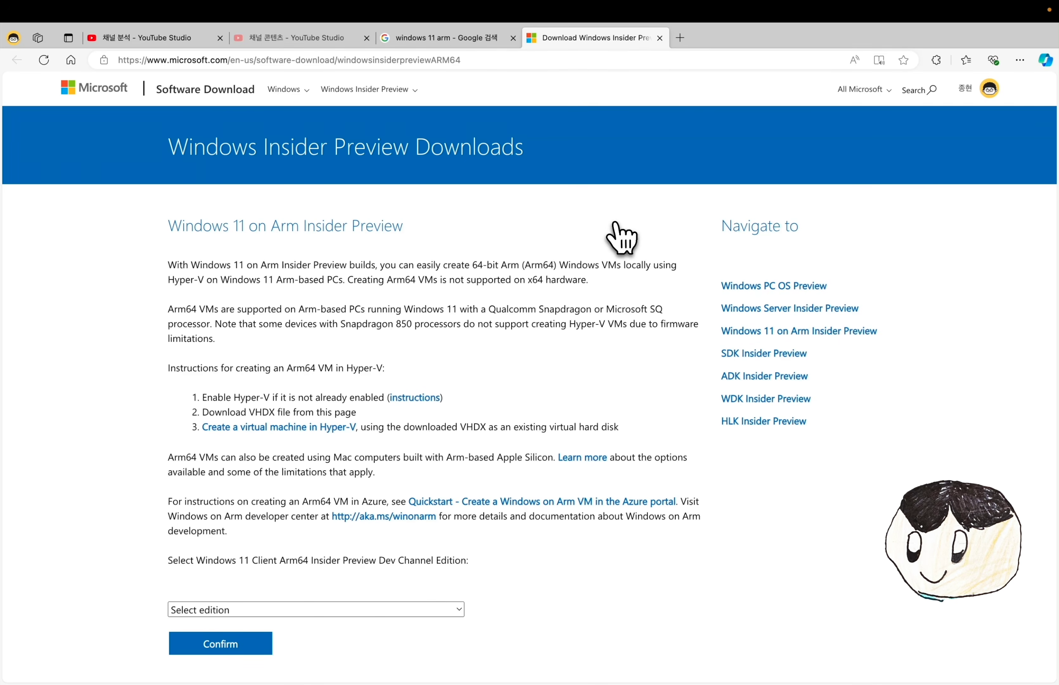
scroll(641, 307, "down", 3)
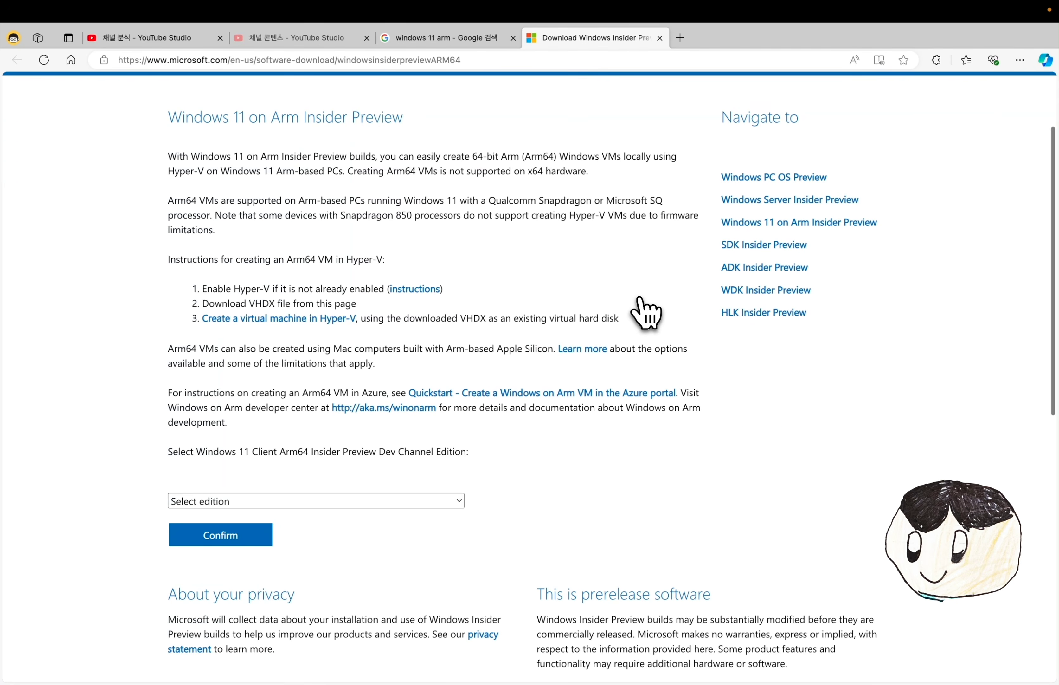
left_click(408, 500)
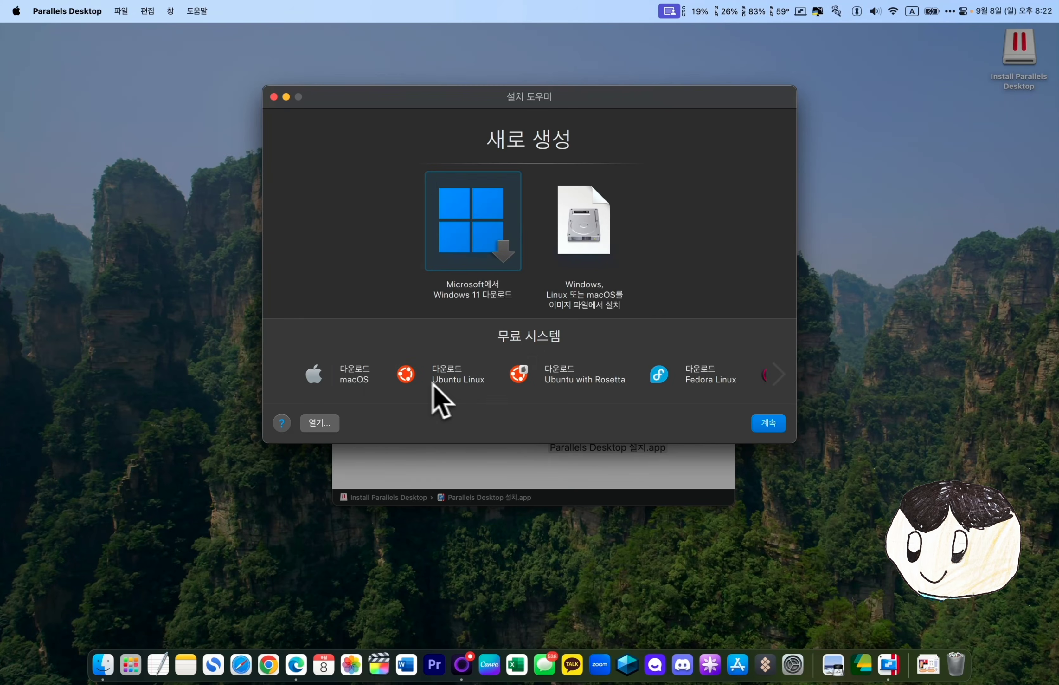
Look through the free systems in the installation assistant, then start downloading and installing Windows 11 from Microsoft.
scroll(443, 386, "right", 5)
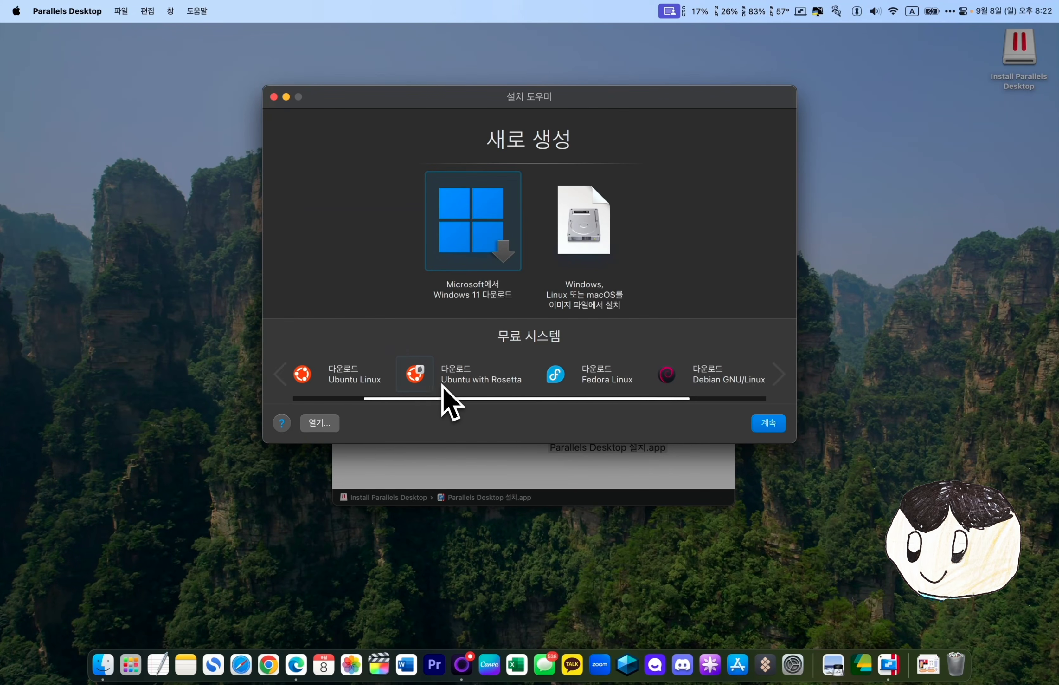
scroll(442, 385, "left", 5)
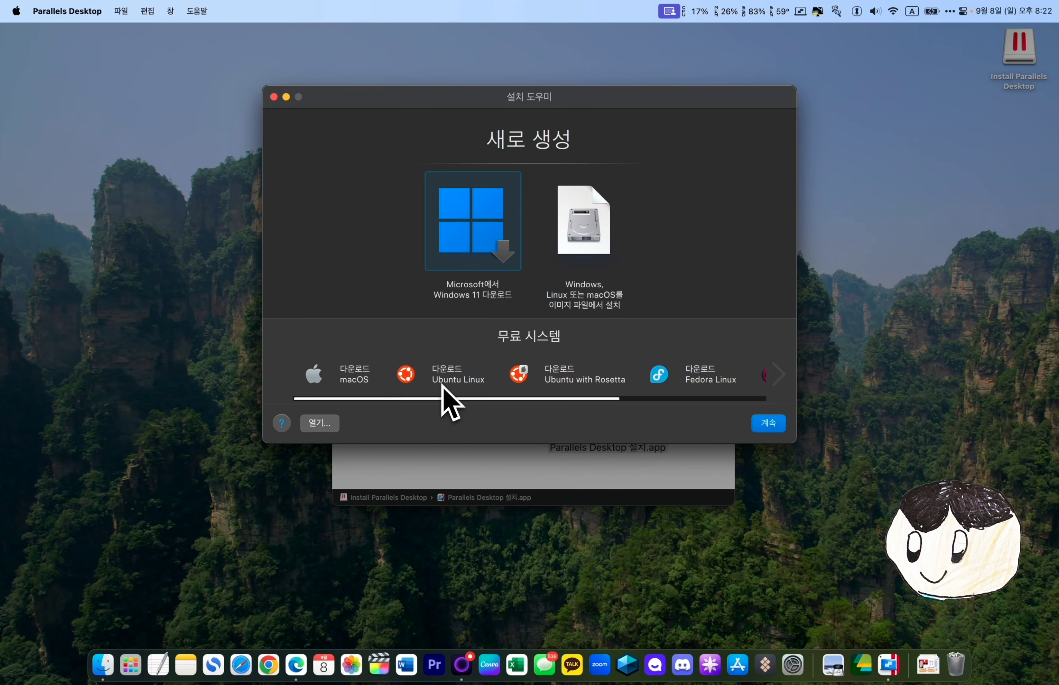
scroll(442, 386, "right", 5)
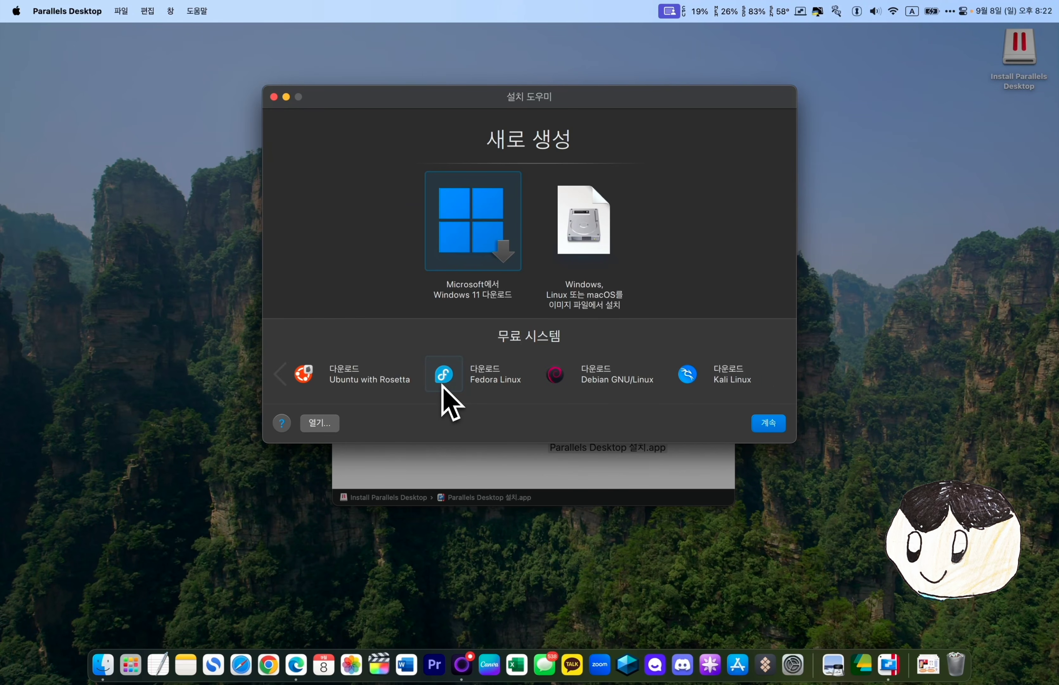
key("Return")
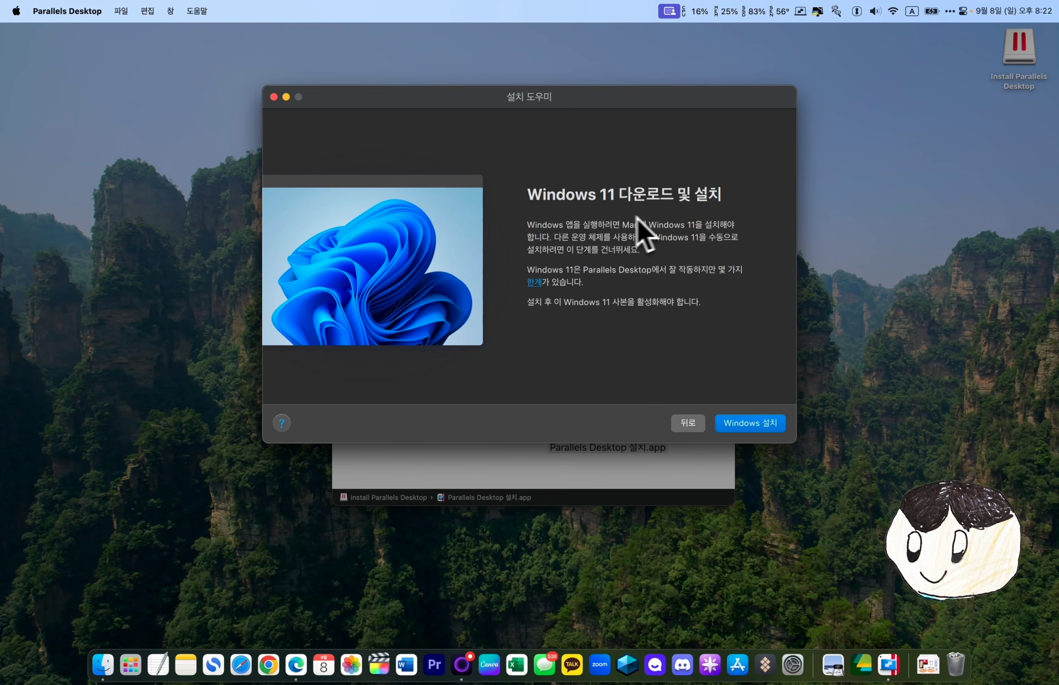
left_click(760, 428)
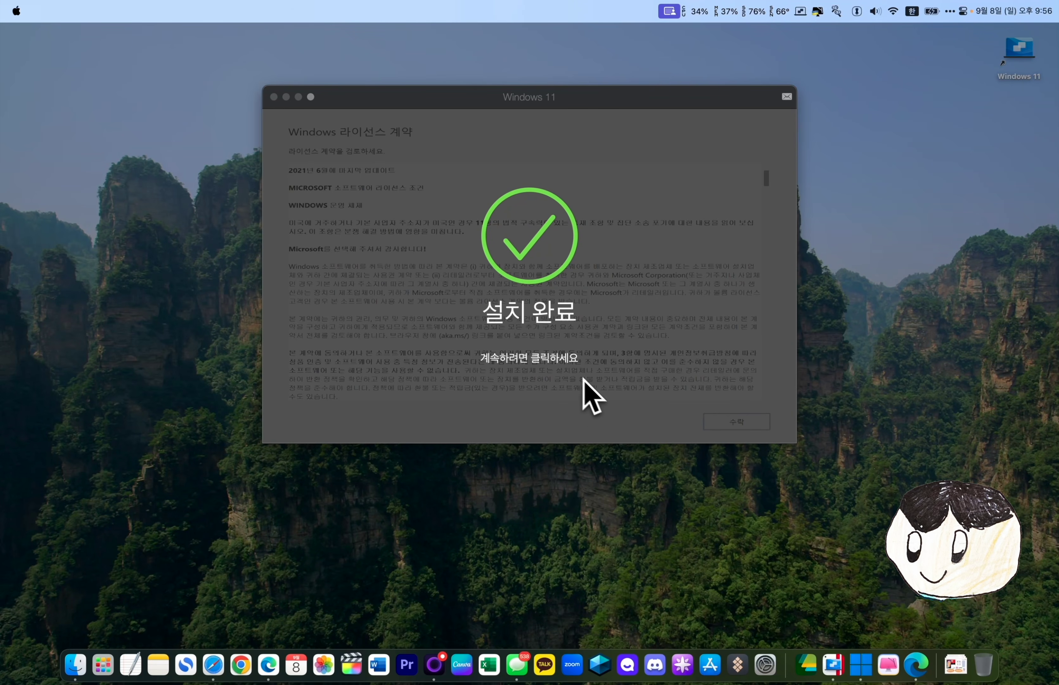
Continue past the installation-complete screen of the Windows 11 virtual machine and accept the Windows license agreement.
left_click(572, 391)
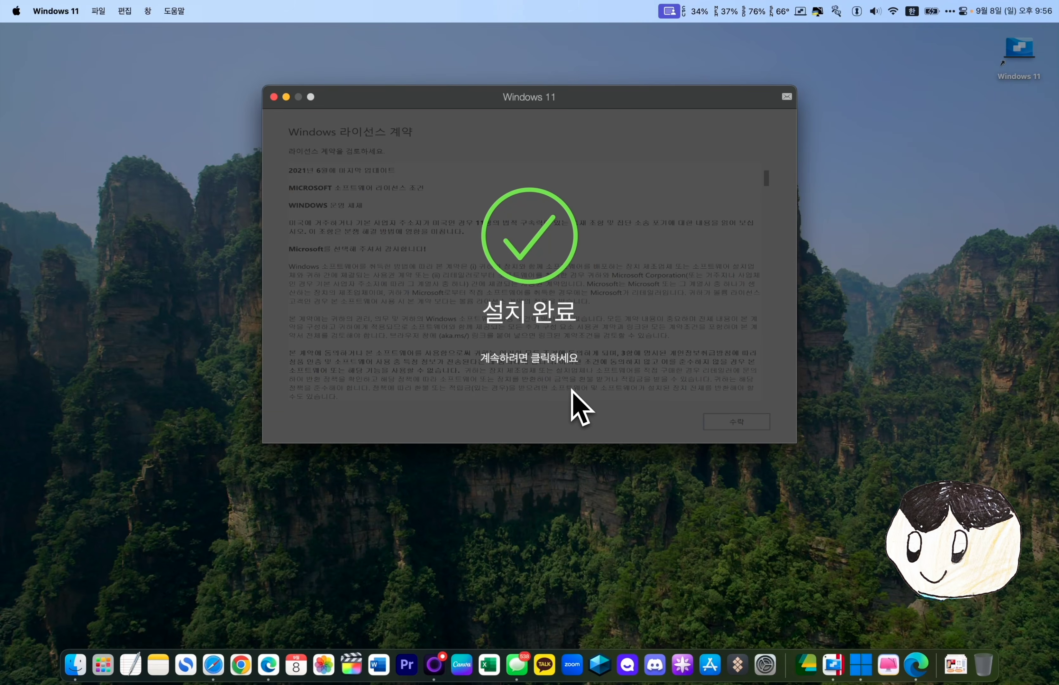
left_click(641, 244)
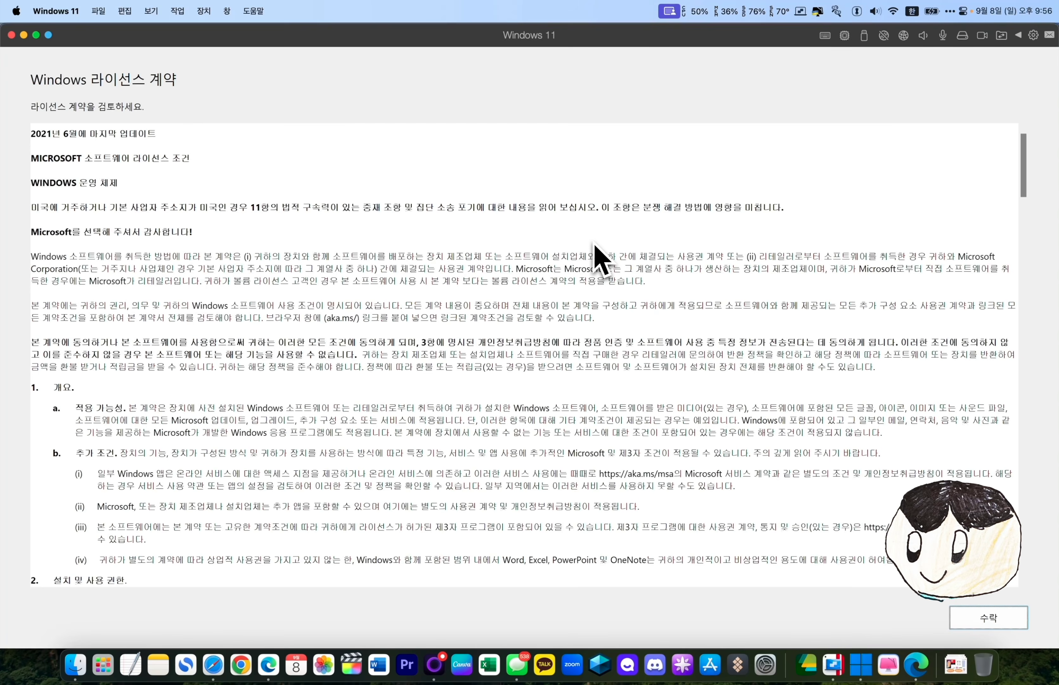
left_click(985, 620)
Highlight the "Windows 11 설치 성공" heading and read through the Parallels welcome page down to its help section.
left_click_drag(199, 204, 419, 205)
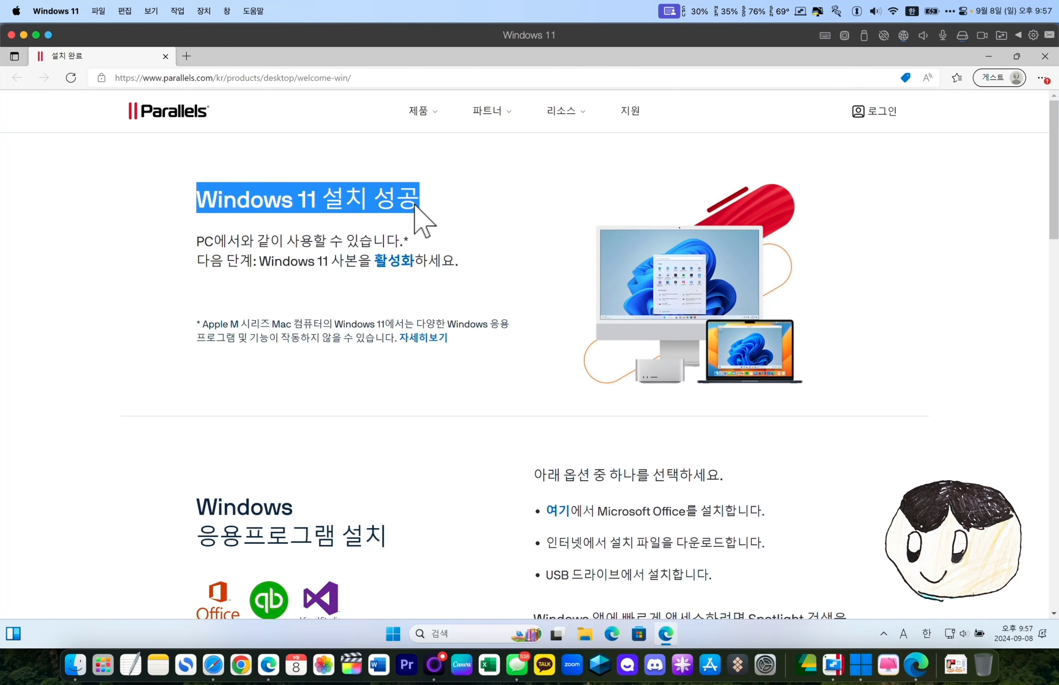
left_click(447, 222)
scroll(496, 249, "down", 4)
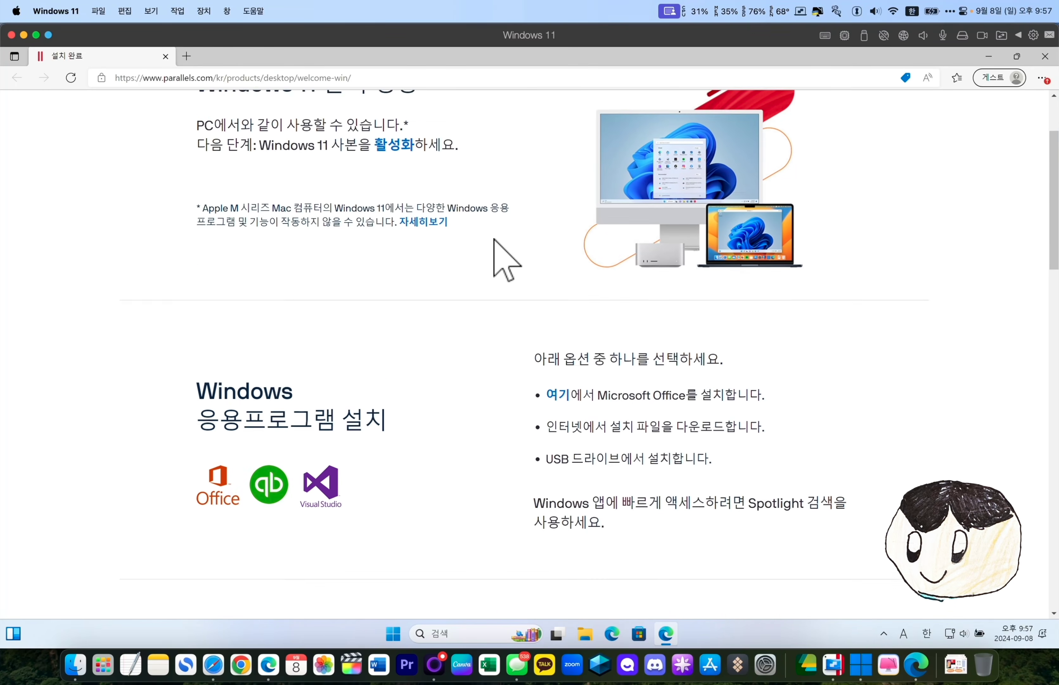
scroll(548, 347, "down", 5)
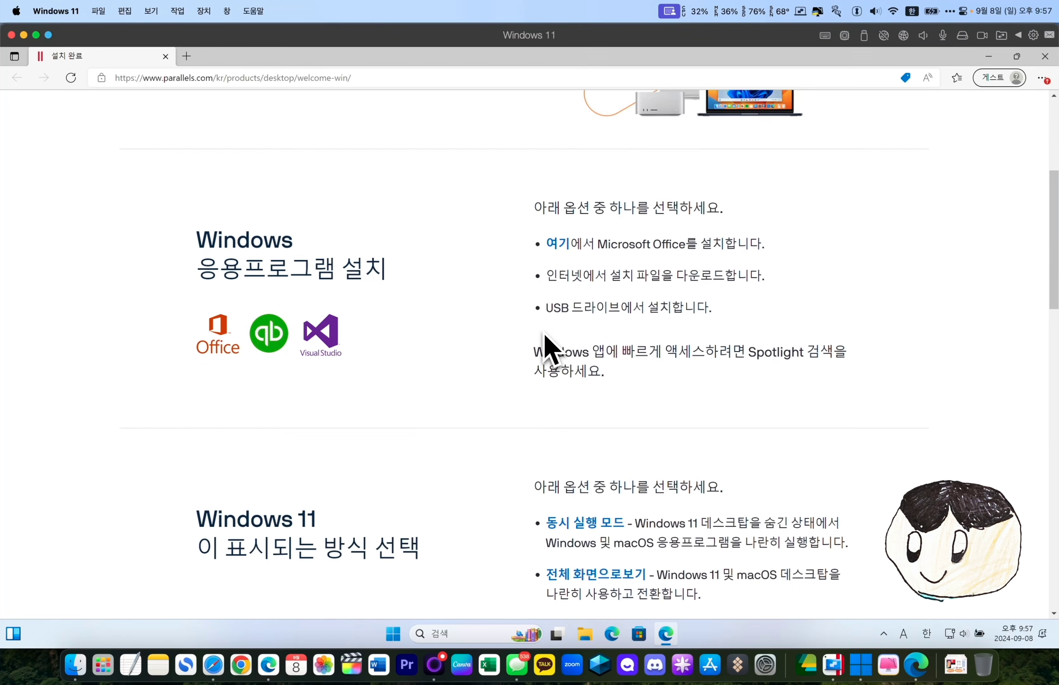
scroll(552, 349, "down", 3)
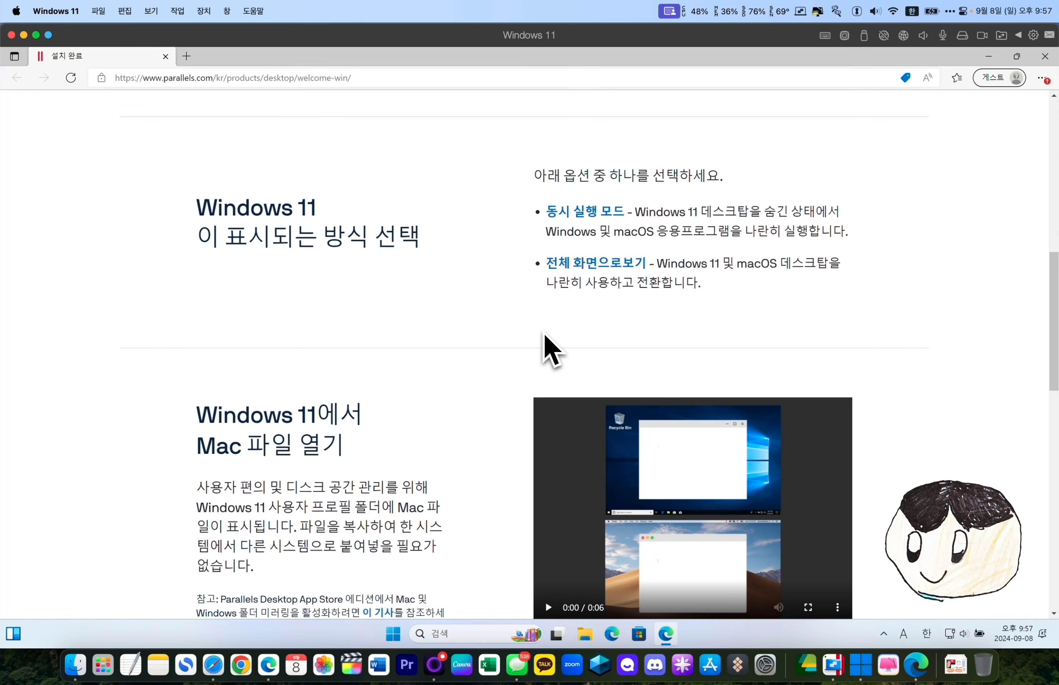
scroll(552, 349, "down", 5)
scroll(544, 333, "down", 8)
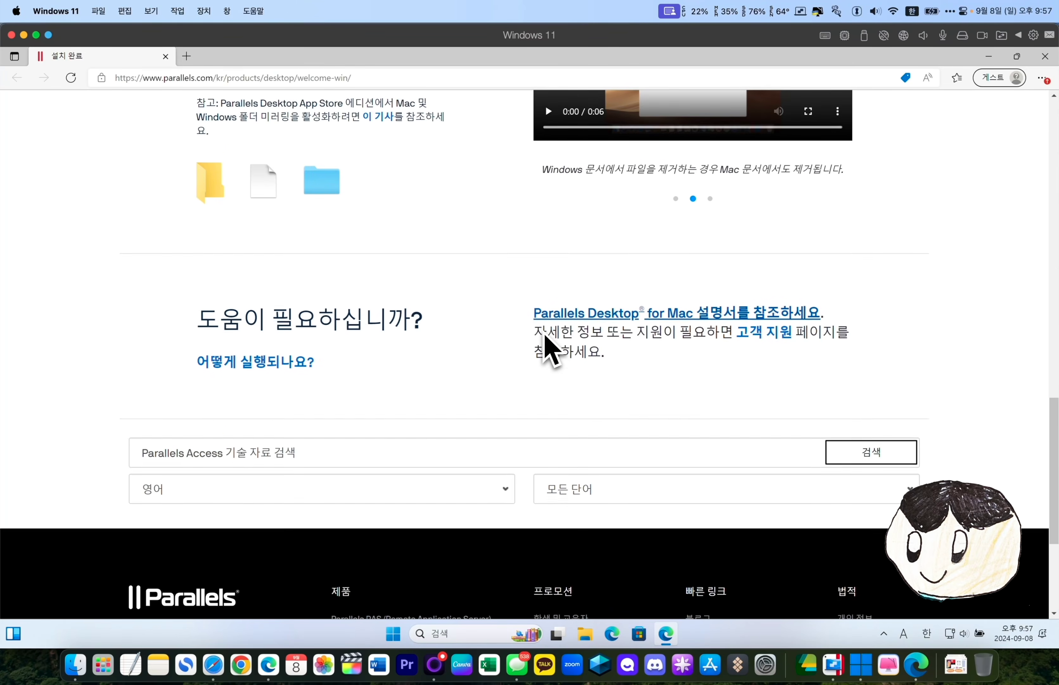
scroll(544, 333, "down", 4)
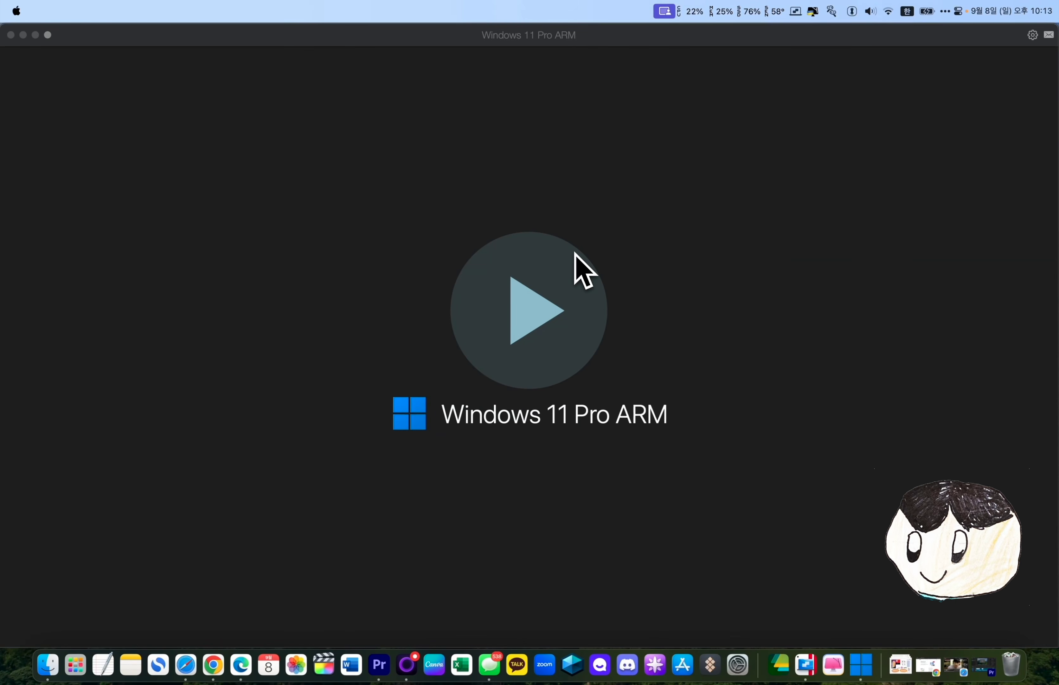
Open the Windows 11 Pro ARM configuration and examine its general settings, options, and CPU and memory hardware settings.
left_click(1033, 42)
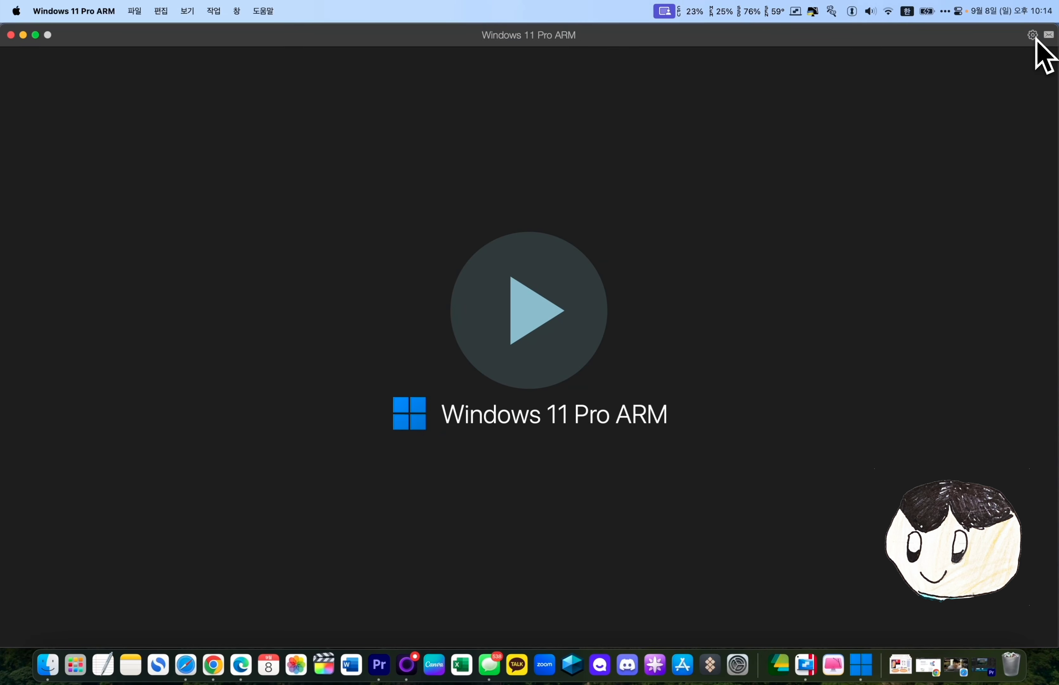
left_click(1034, 36)
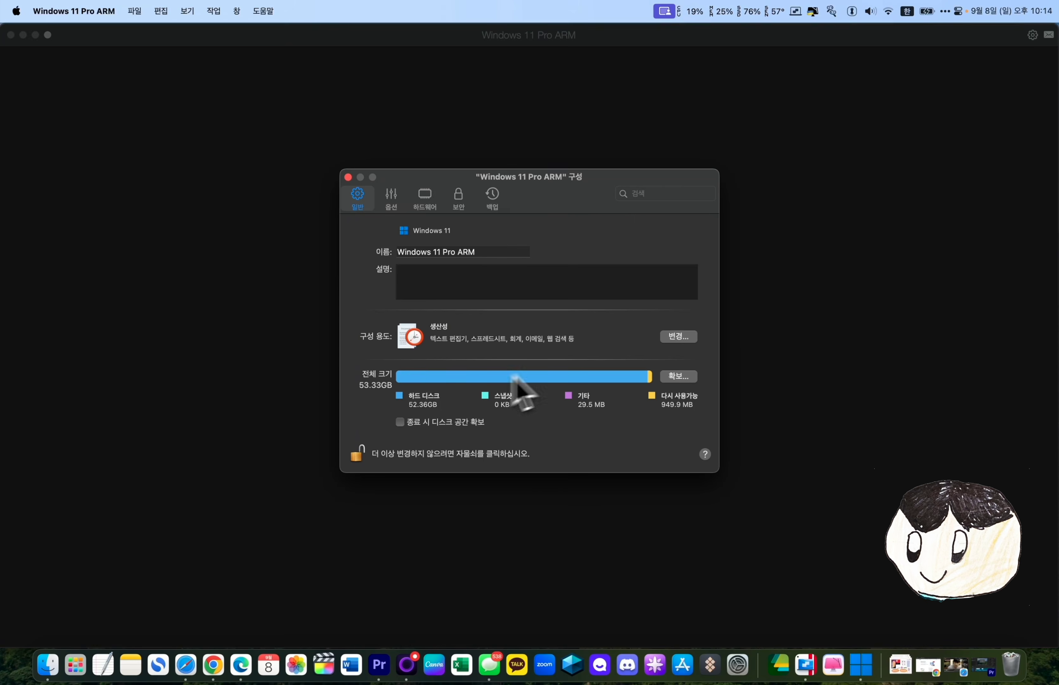
left_click(503, 250)
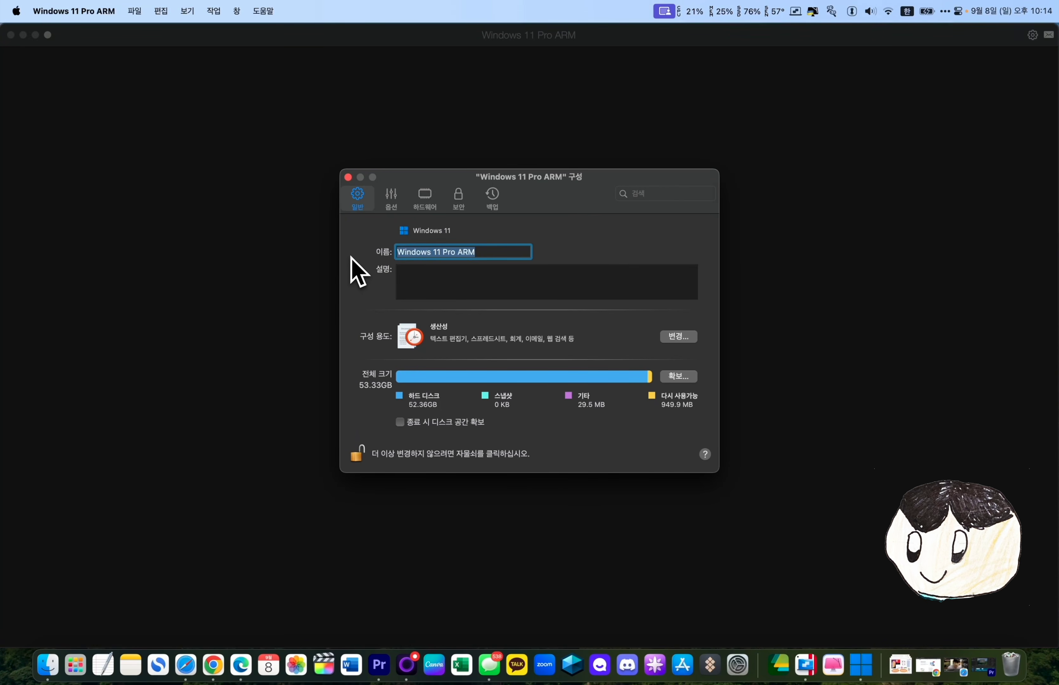
left_click(392, 199)
left_click(424, 201)
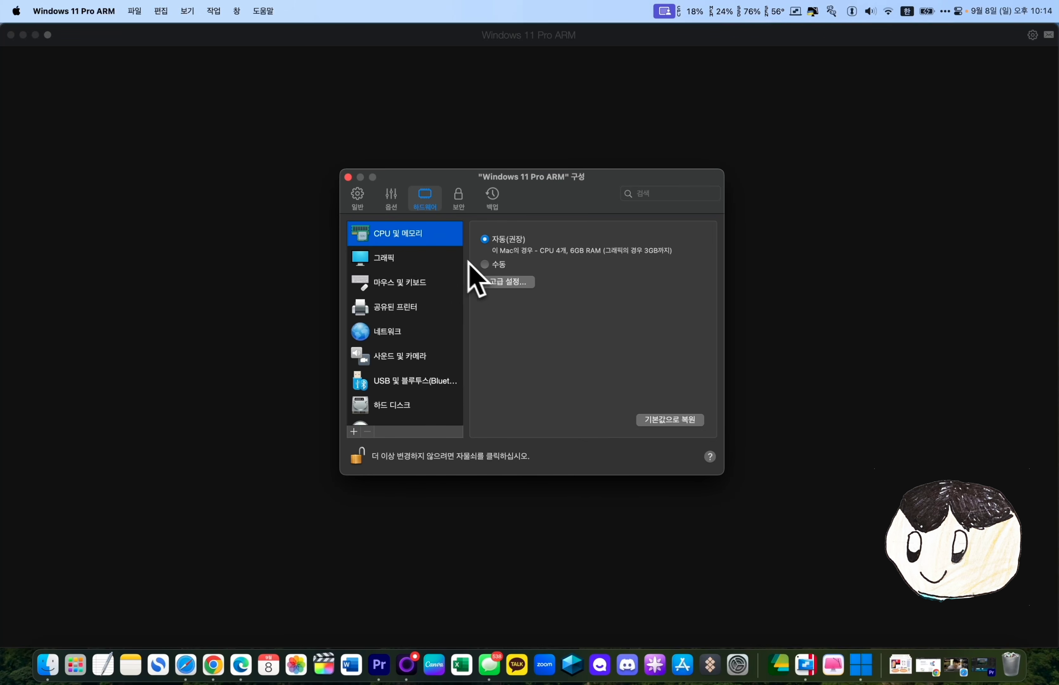
Switch CPU and memory to manual, view the processor and memory choices, then restore the automatic (recommended) setting and close the configuration.
left_click(485, 265)
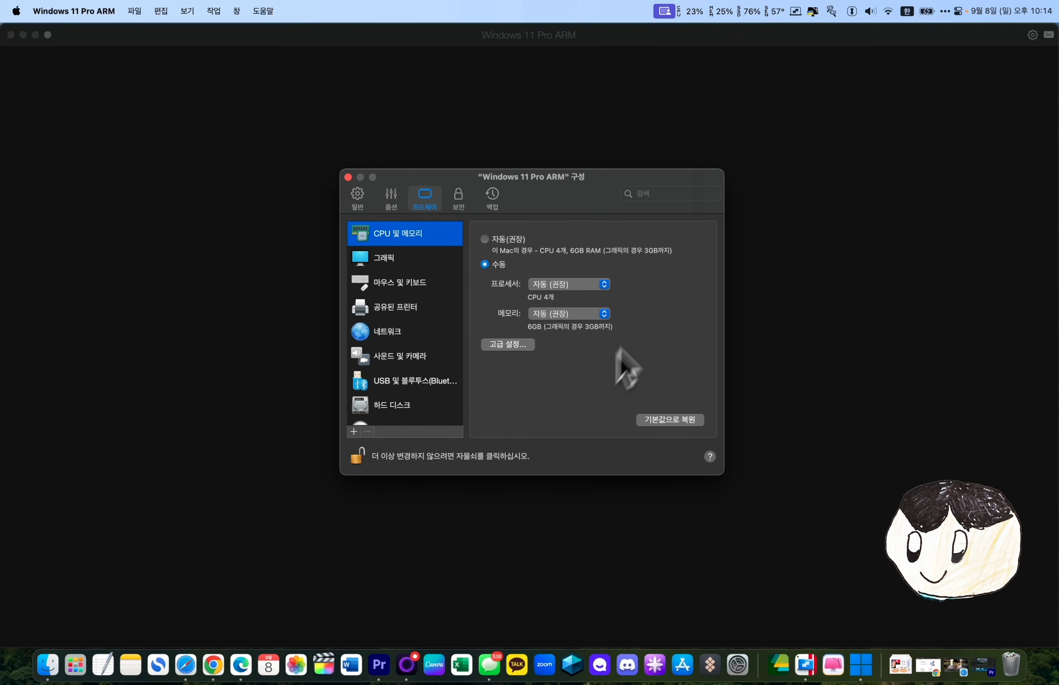
left_click(562, 284)
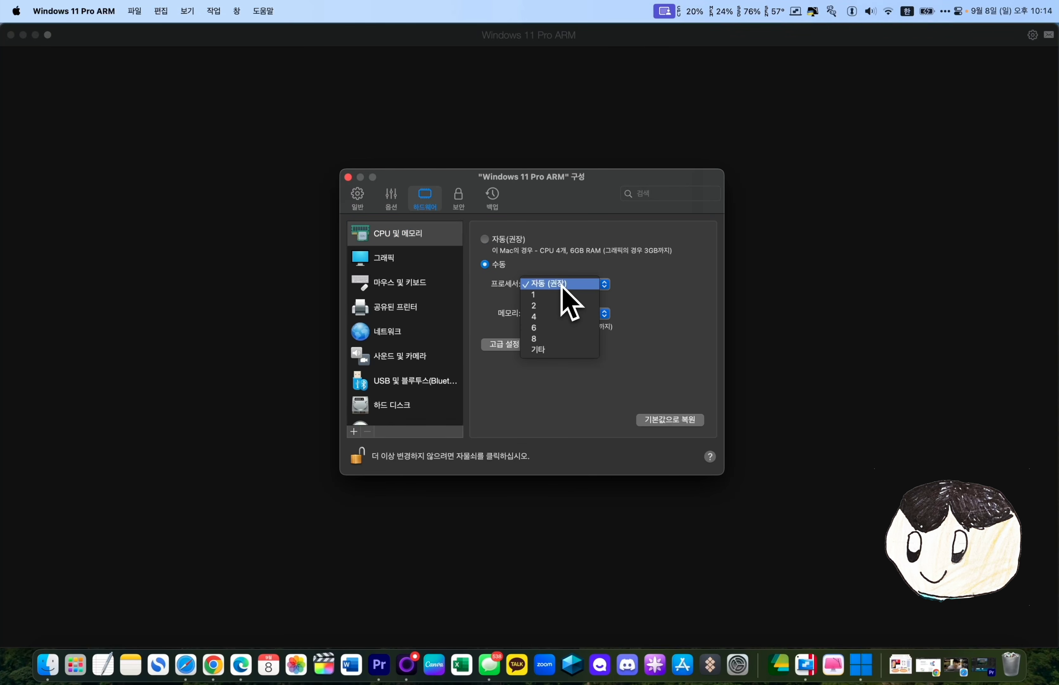
left_click(562, 285)
left_click(567, 313)
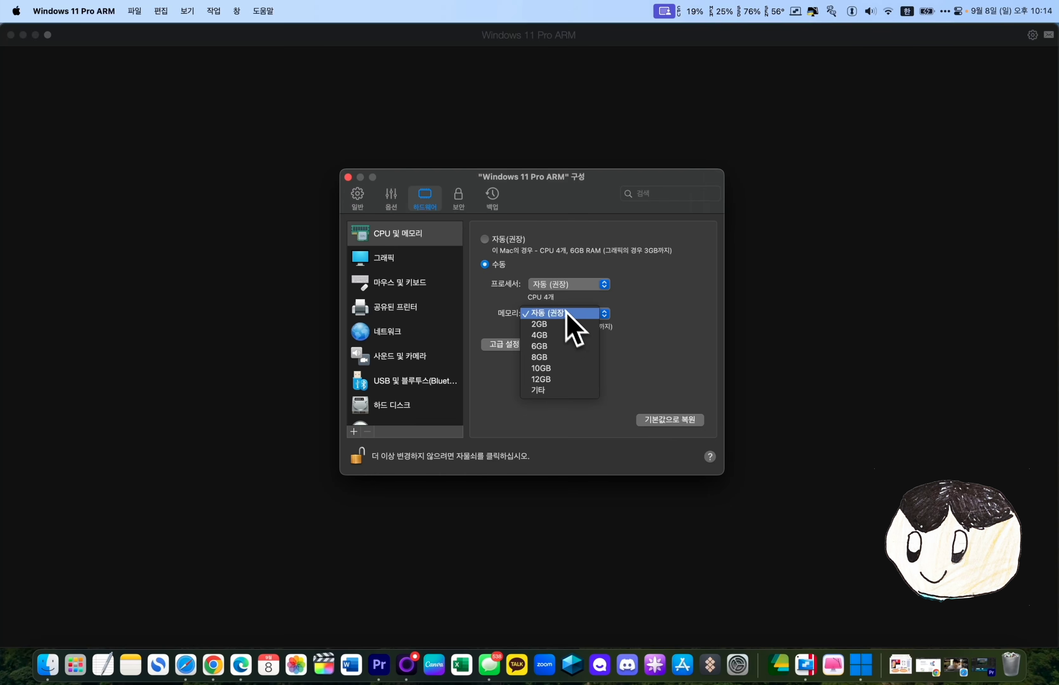
left_click(569, 244)
left_click(570, 243)
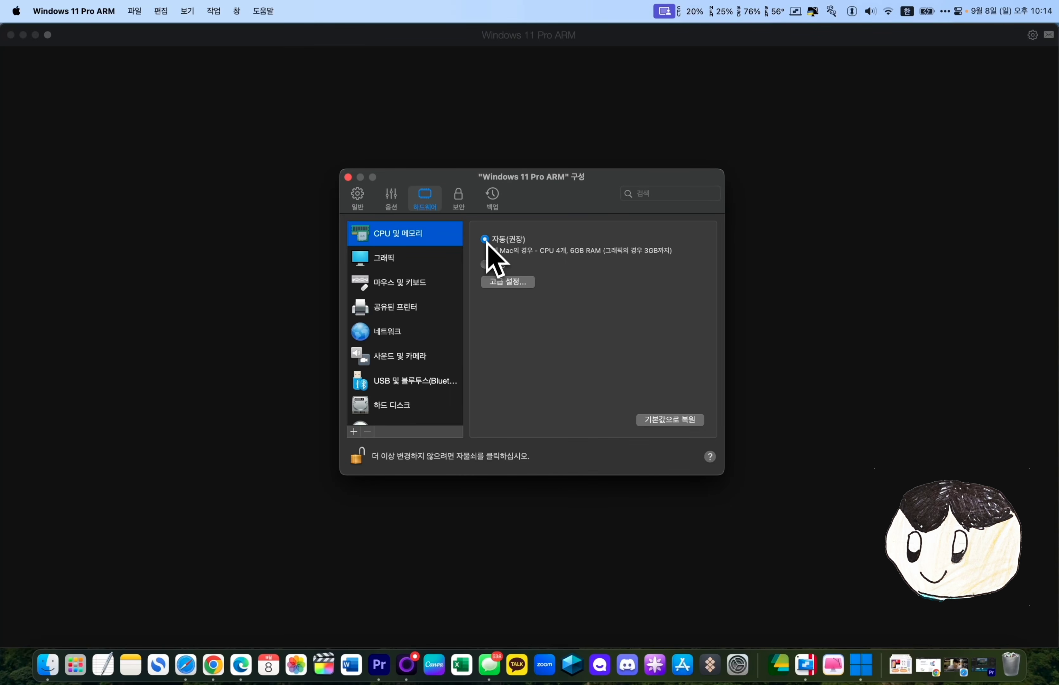
left_click(348, 177)
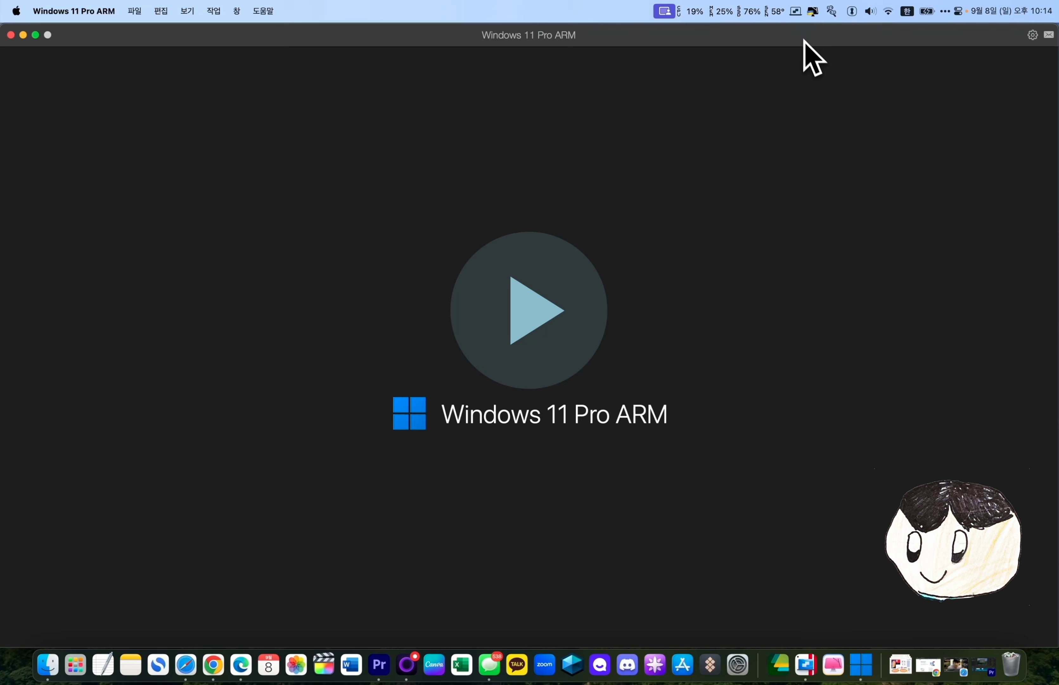
Show the Parallels Control Center, view the Windows 11 Pro ARM configuration from there, and close both windows.
left_click(796, 11)
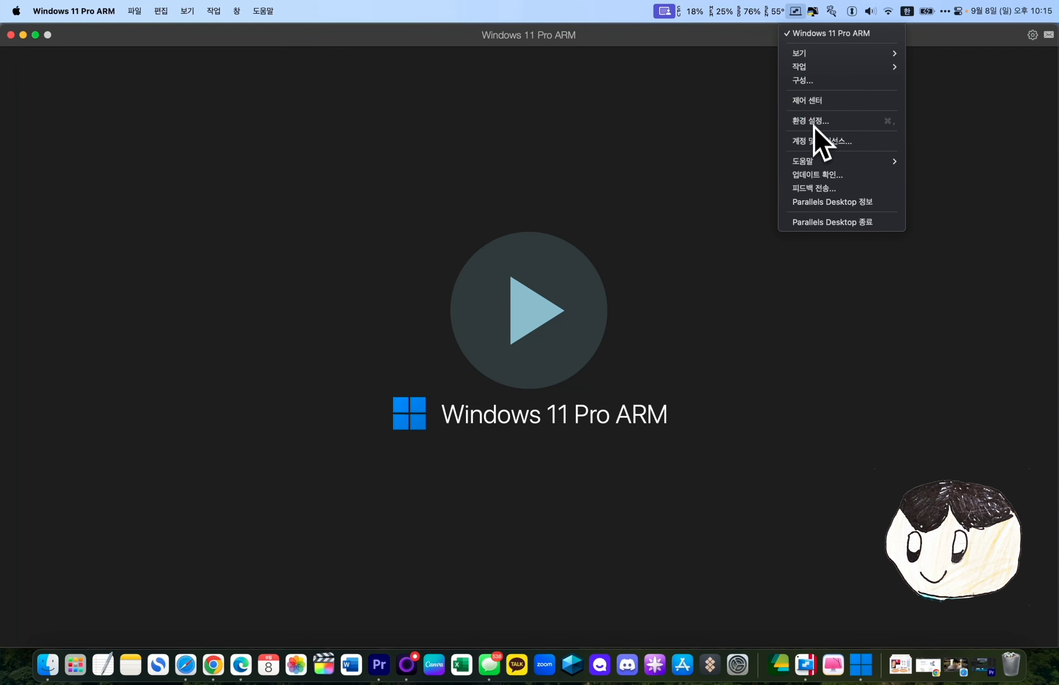
left_click(811, 107)
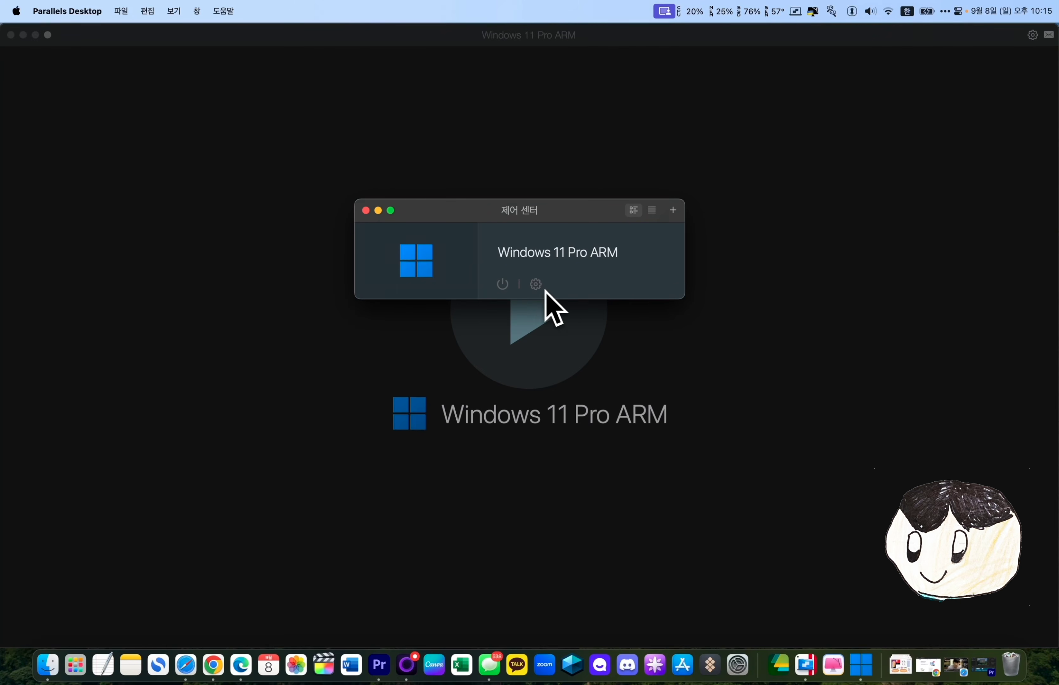
left_click(537, 286)
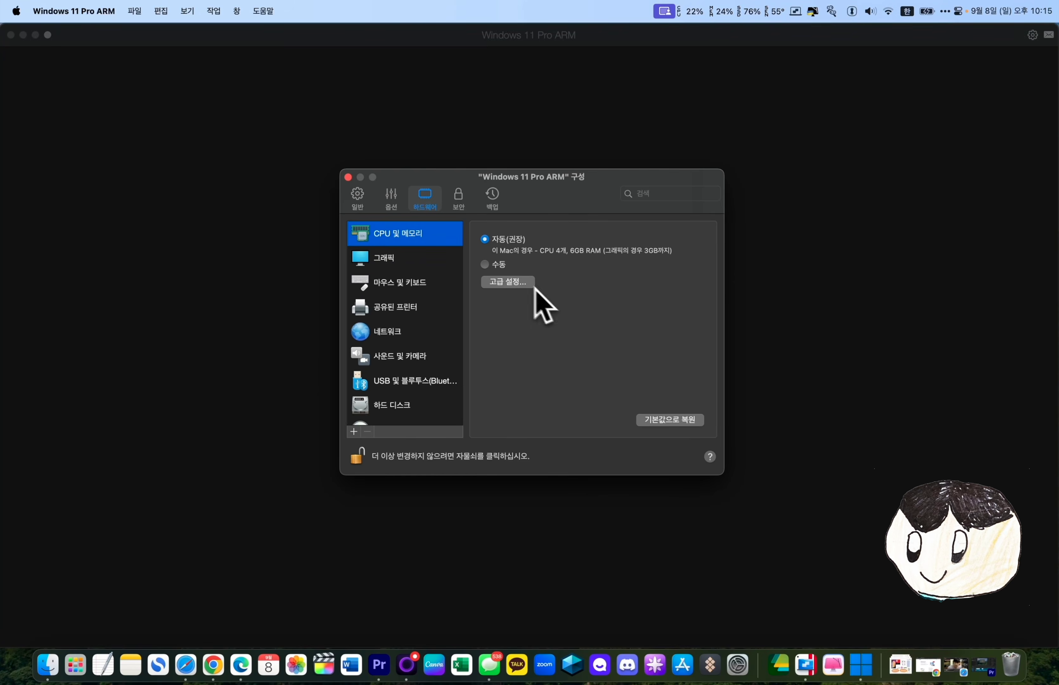
left_click(359, 202)
left_click(348, 178)
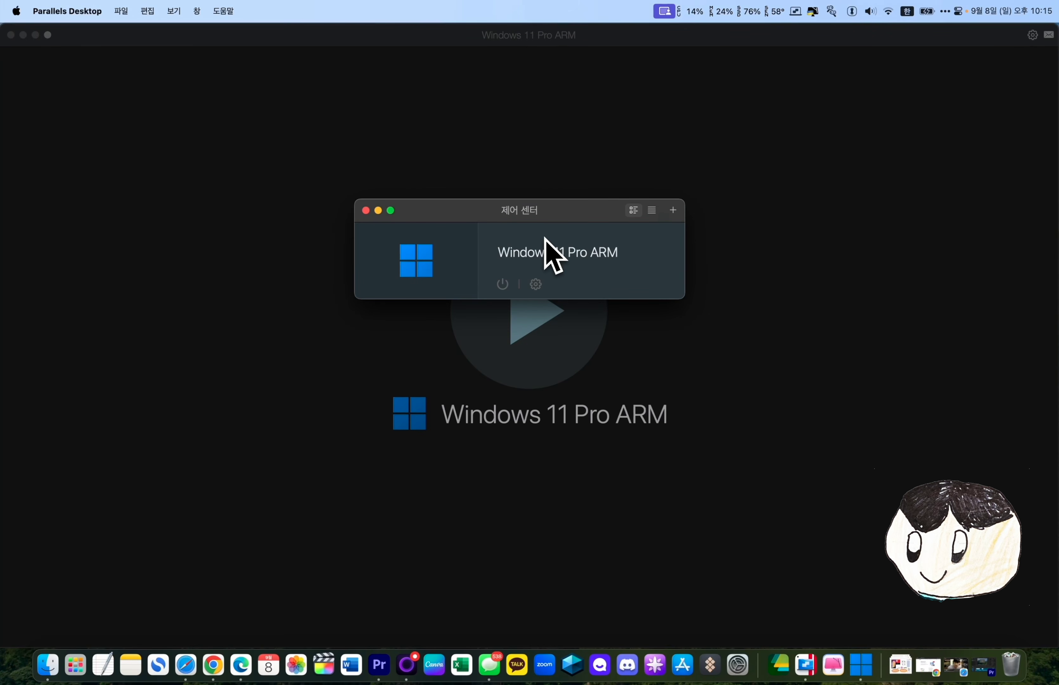
left_click(367, 211)
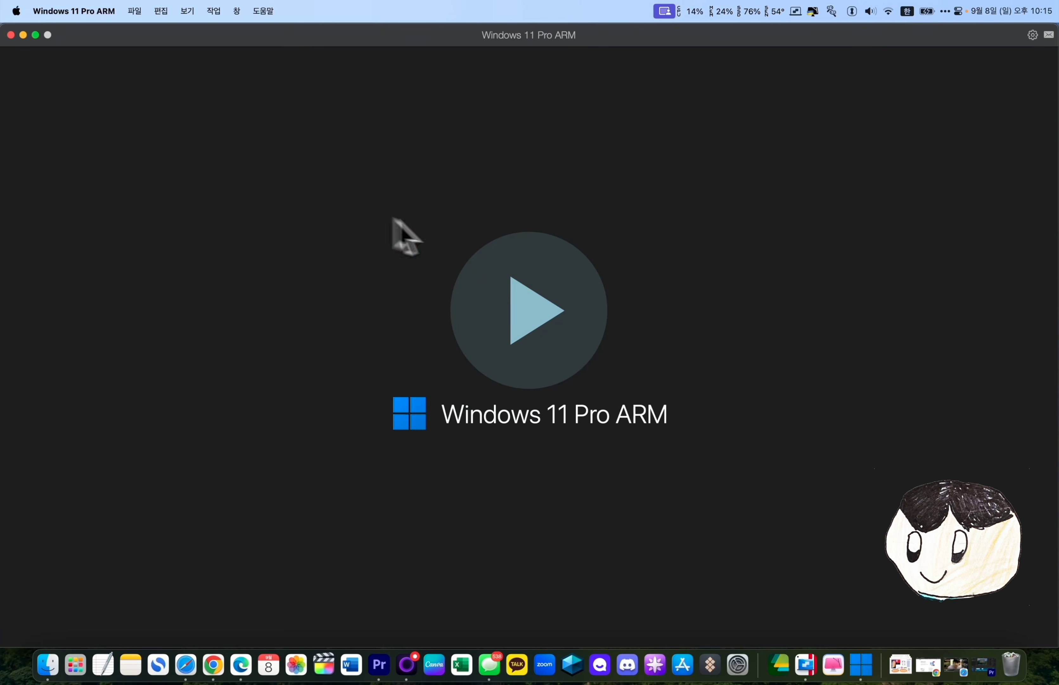
Start the Windows 11 Pro ARM virtual machine and check its CPU usage and USB device options.
left_click(555, 330)
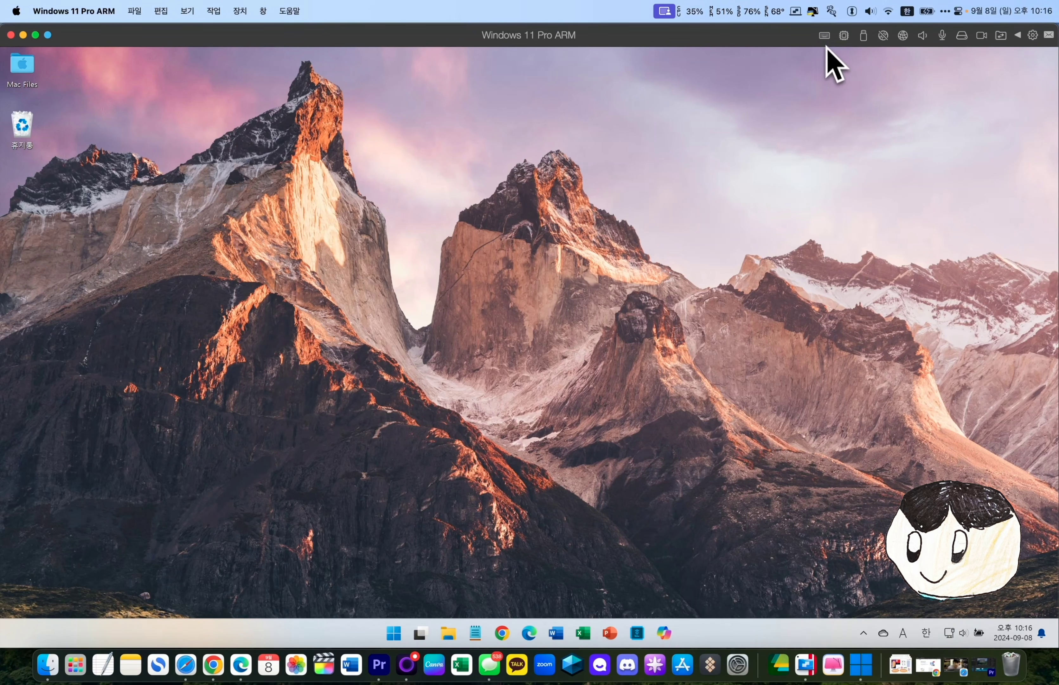
left_click(845, 37)
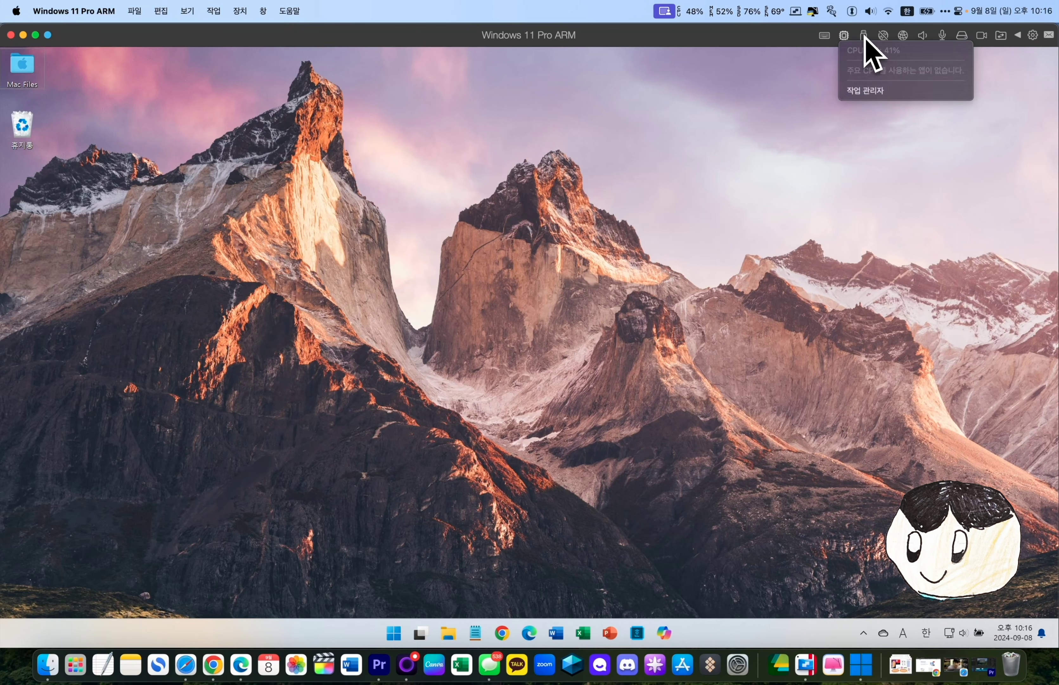
left_click(865, 38)
left_click(869, 39)
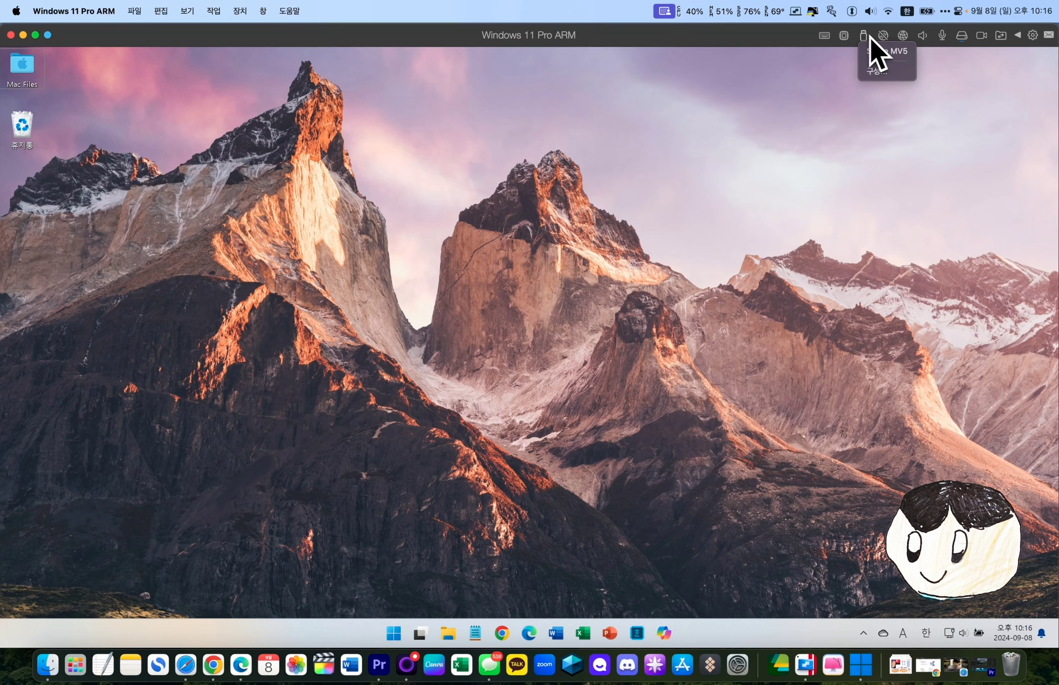
left_click(886, 38)
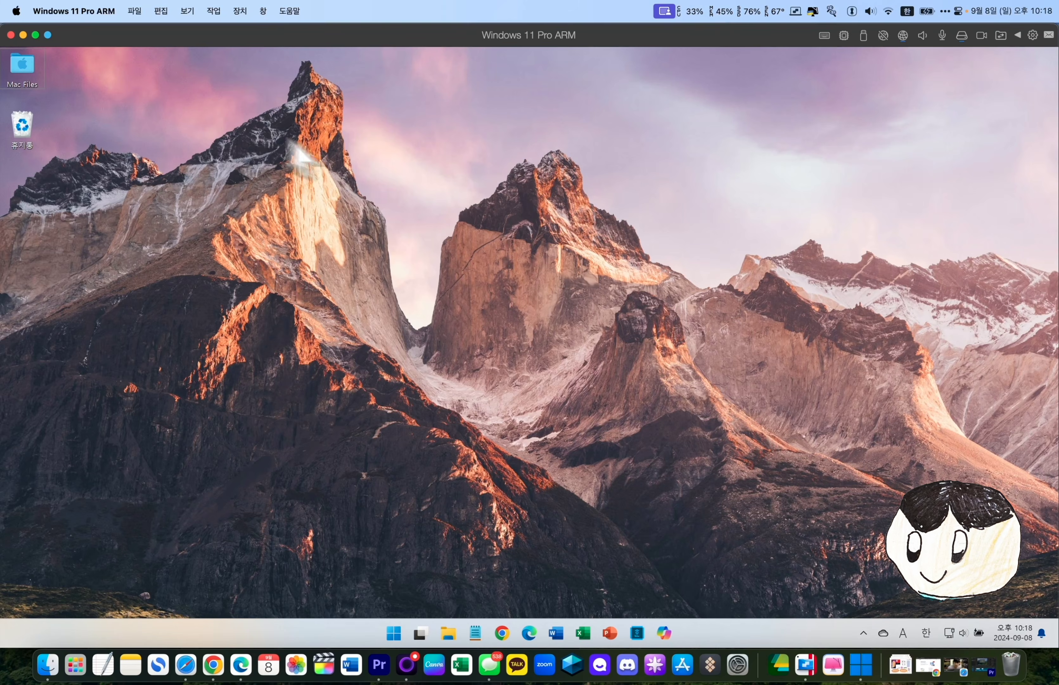
Show the Windows 11 Pro ARM virtual machine in full screen and switch back and forth between the macOS and Windows desktops.
left_click(35, 36)
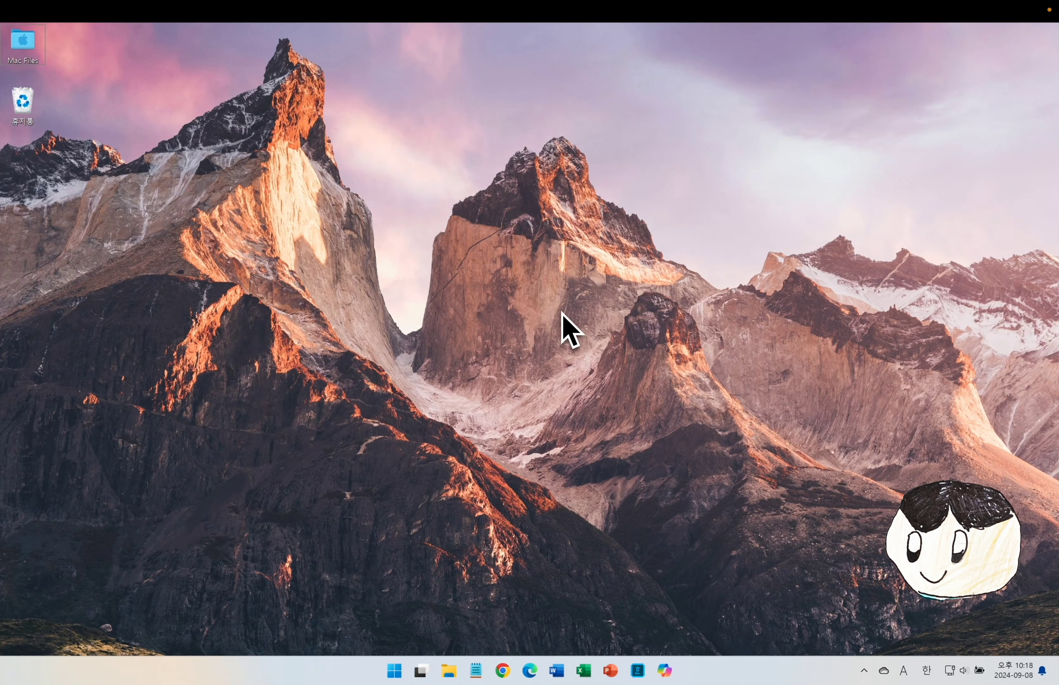
key("ctrl+Left")
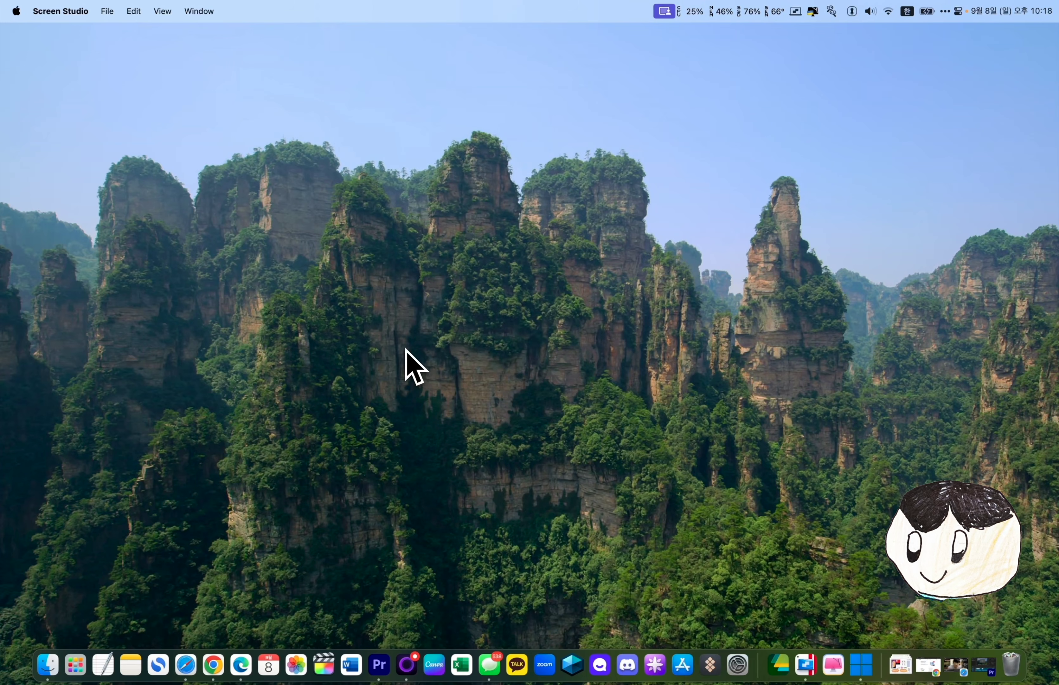
key("ctrl+Right")
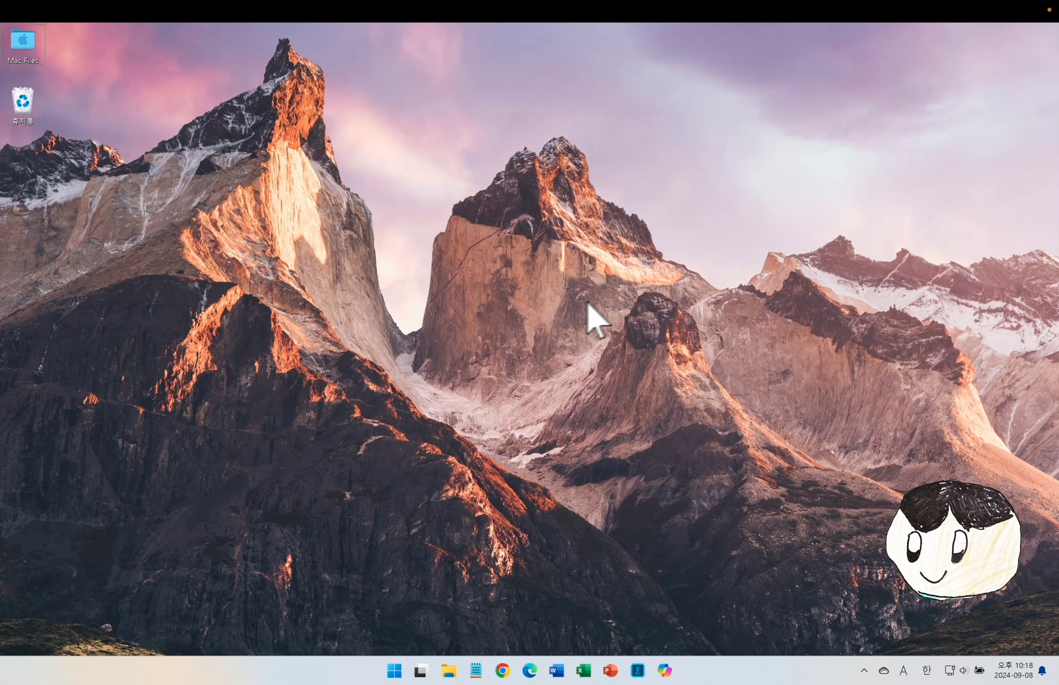
key("ctrl+Left")
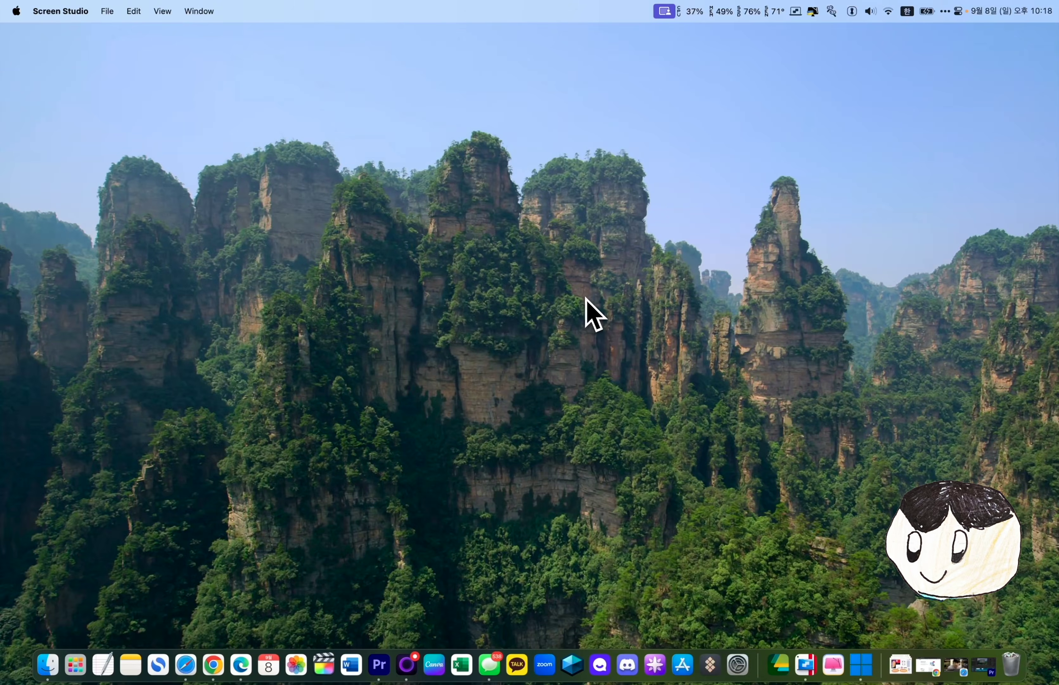
key("ctrl+Right")
key("ctrl+Left")
key("super+Tab")
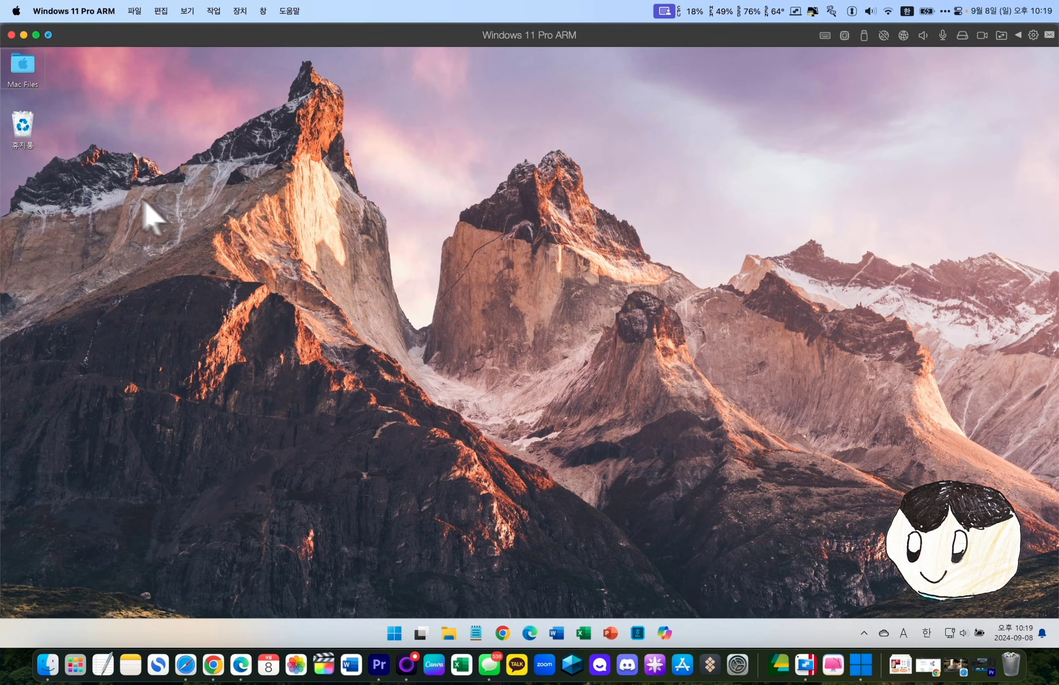
Enter full screen again, switch to the macOS desktop and back to Windows, and return the virtual machine to a window.
left_click(36, 34)
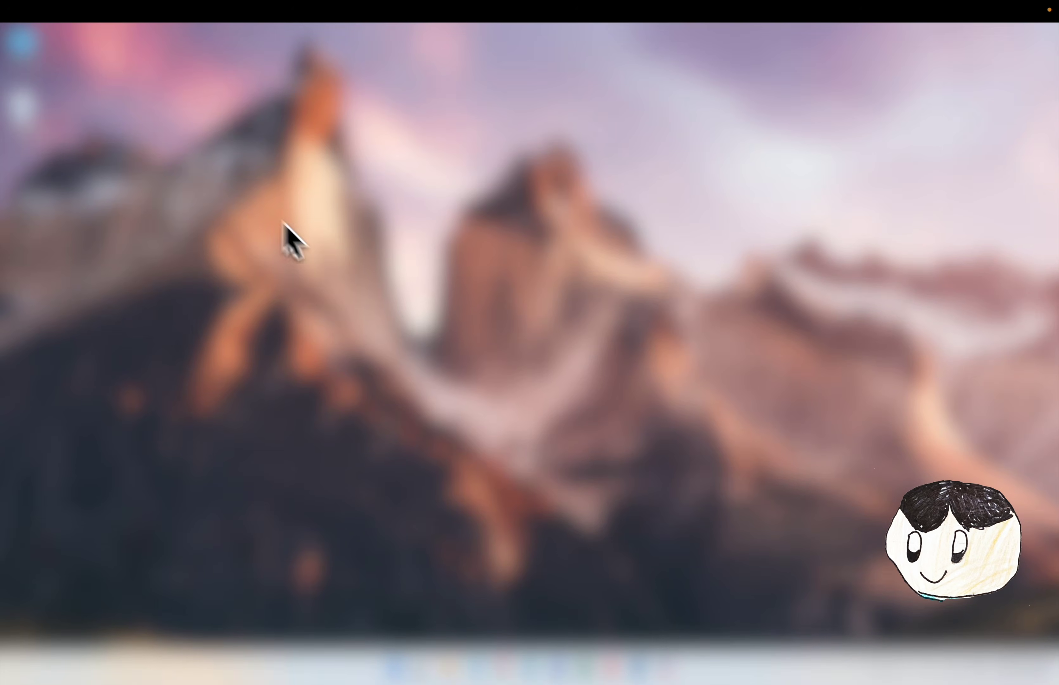
key("ctrl+Left")
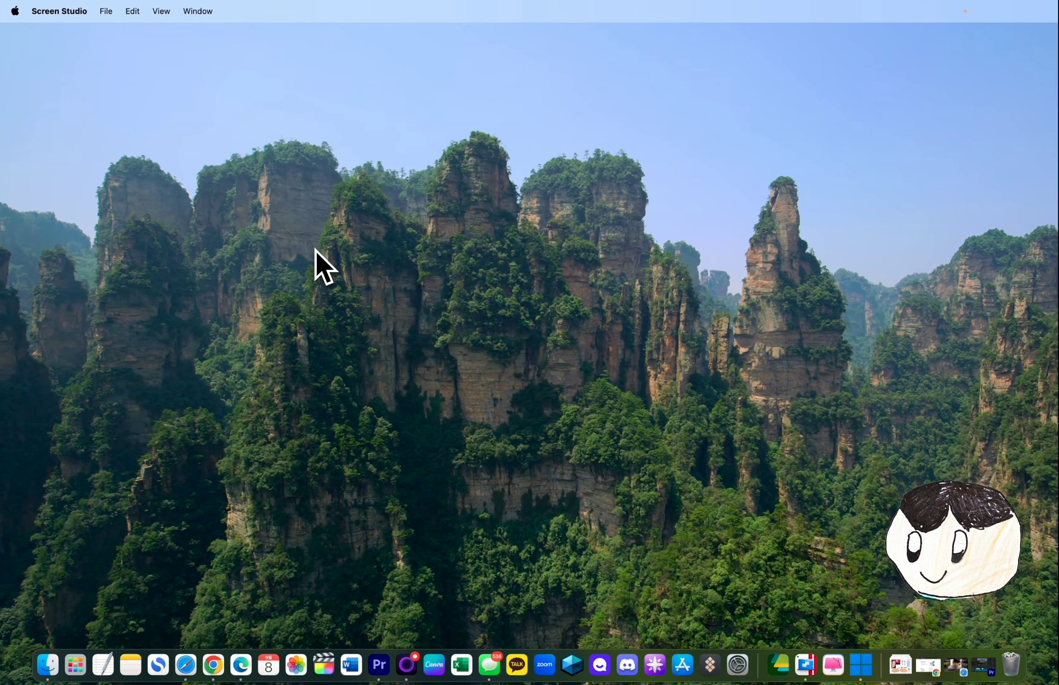
key("ctrl+Right")
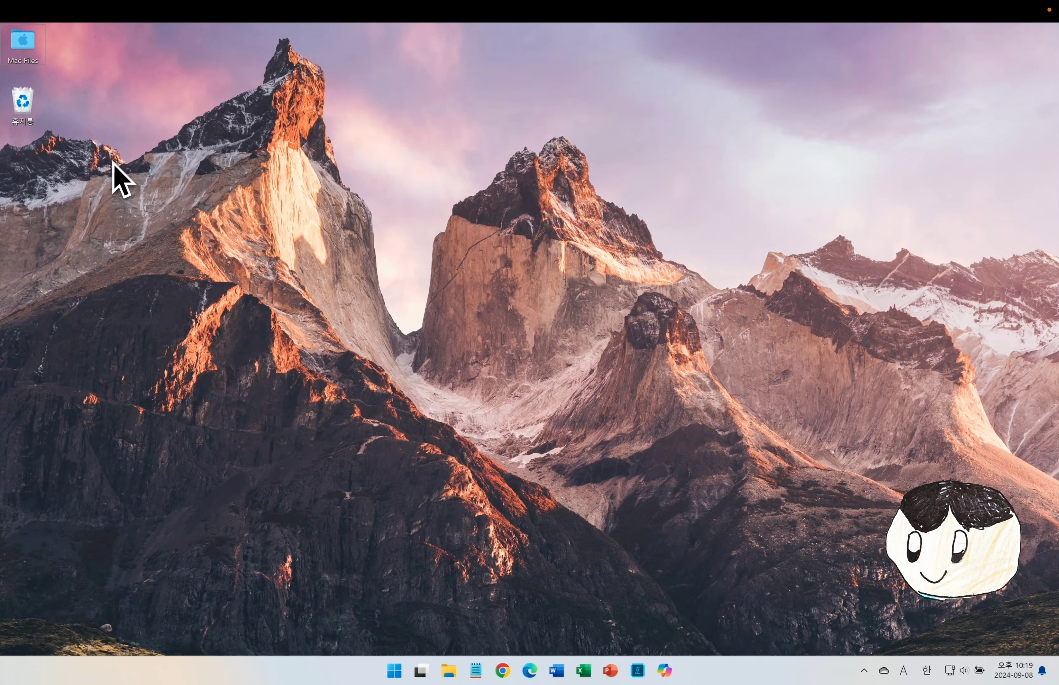
key("ctrl+super+f")
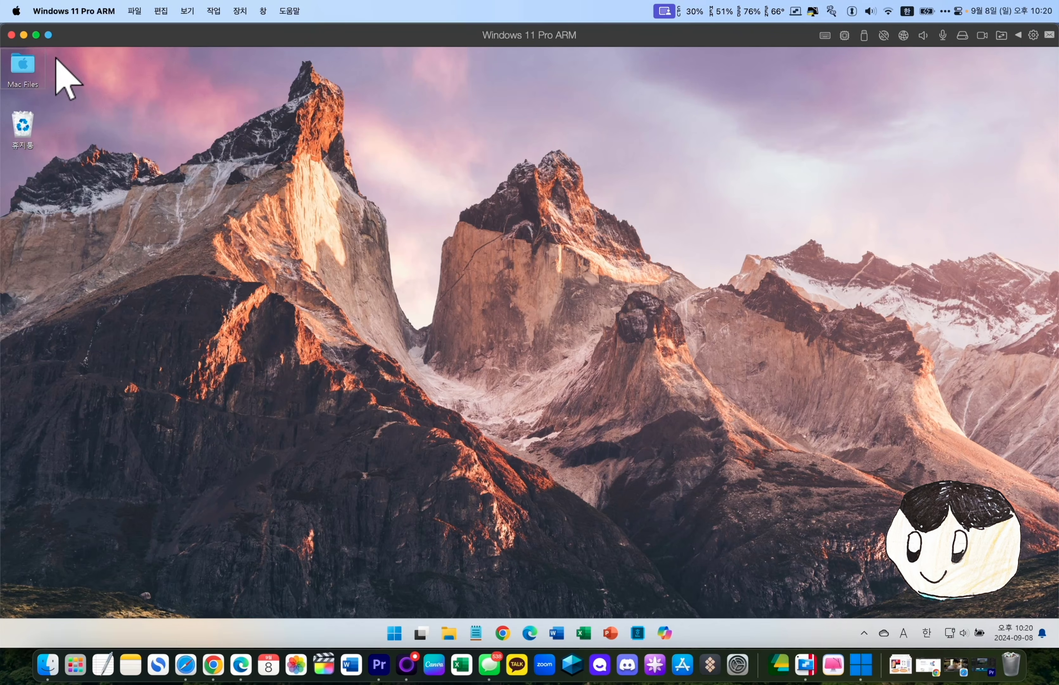
Switch the Windows 11 Pro ARM virtual machine to Coherence mode and go through its introduction to accept using it.
mouse_move(49, 36)
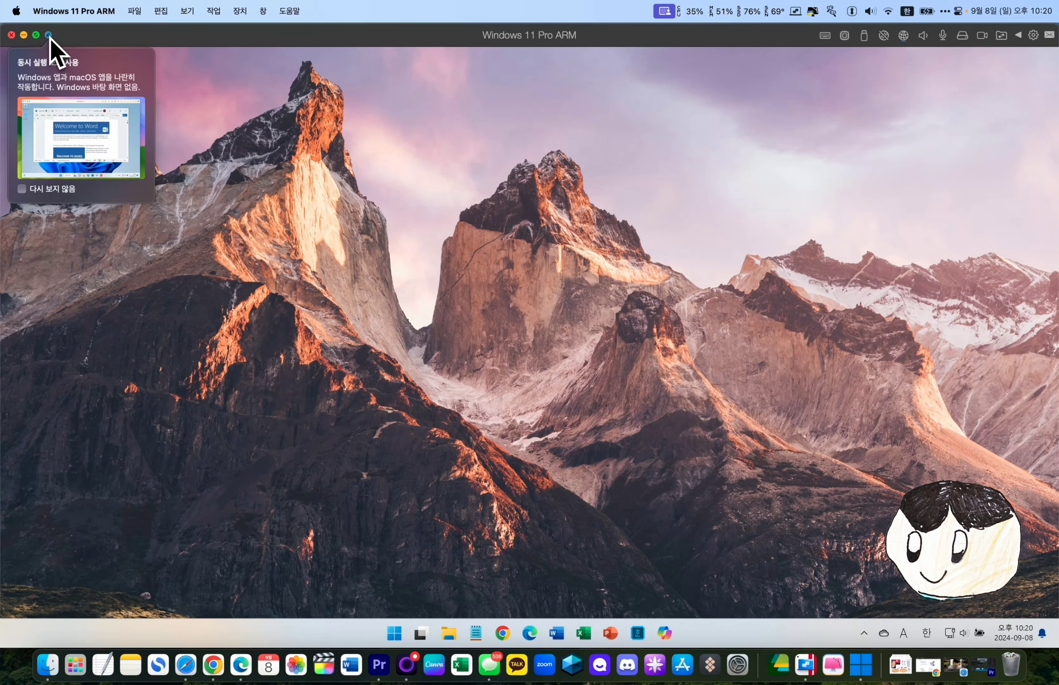
left_click(49, 35)
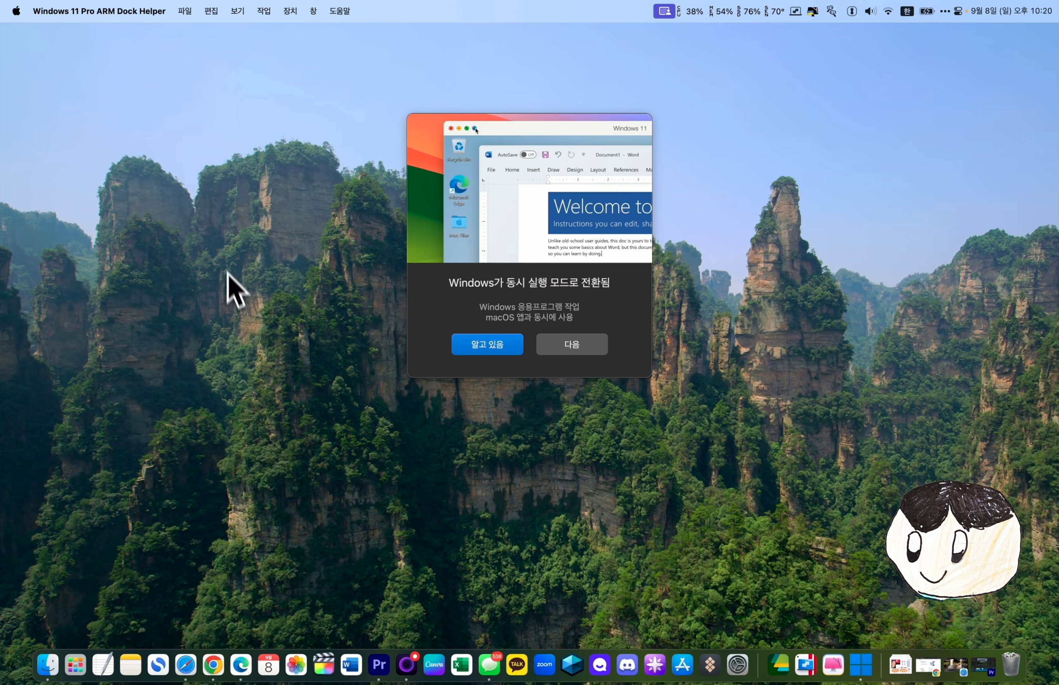
left_click(569, 350)
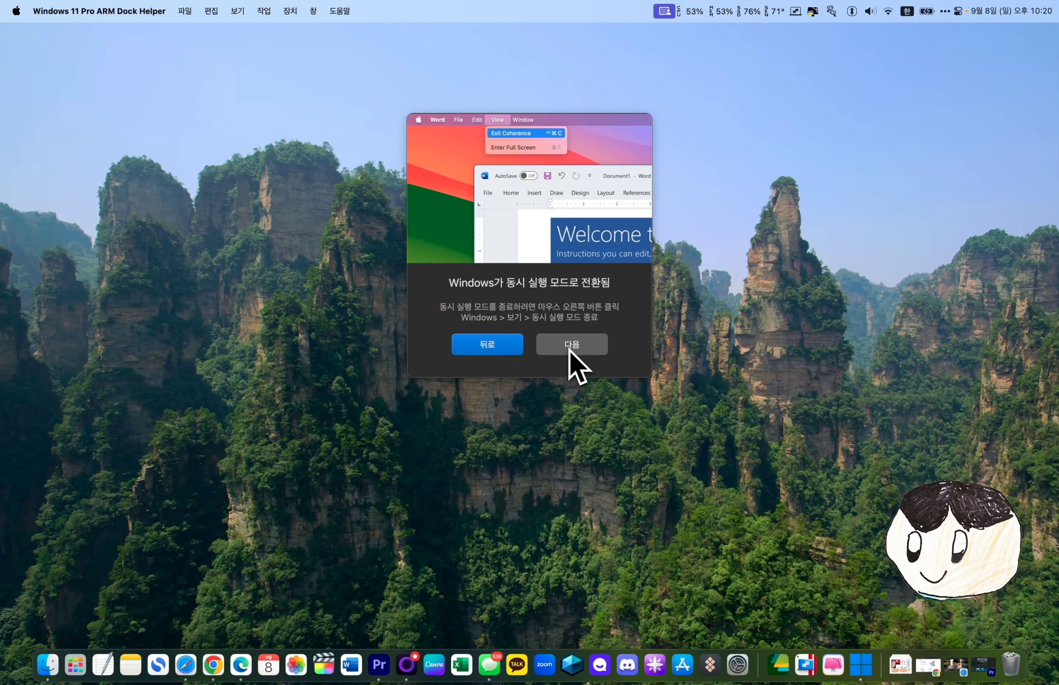
left_click(570, 350)
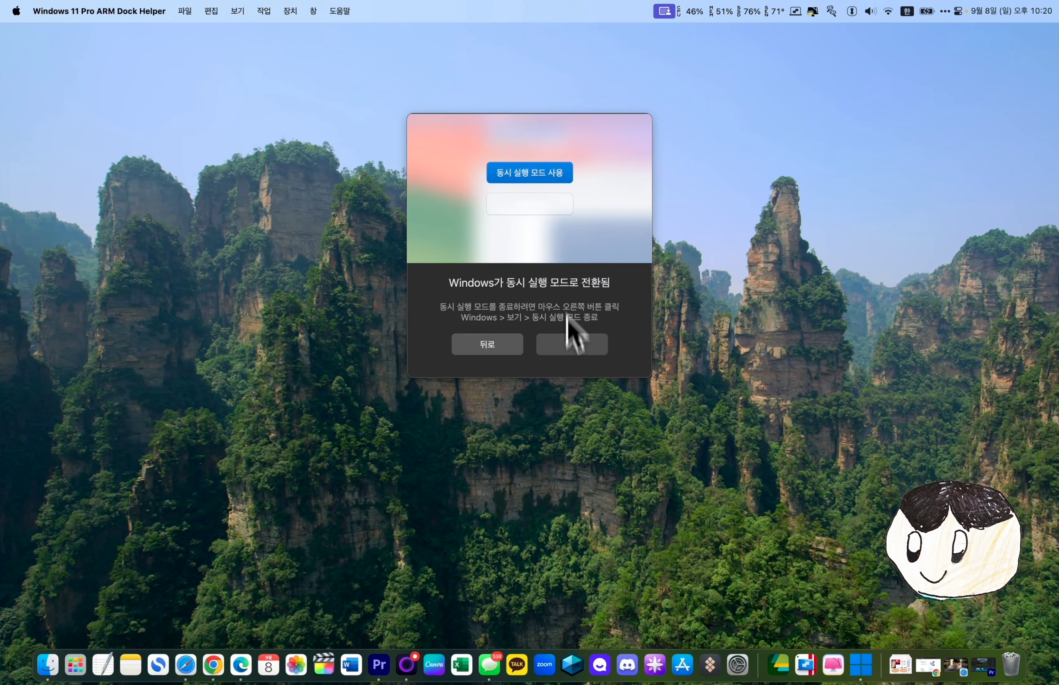
left_click(544, 178)
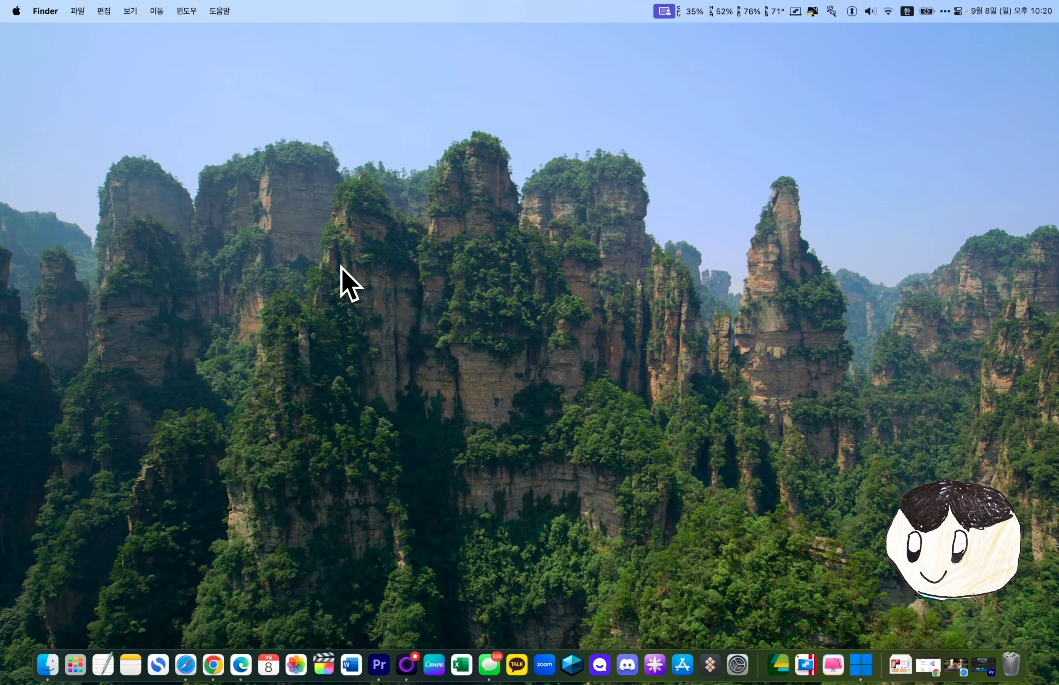
Open the Mac version of Microsoft Edge and show the Windows Start menu over it.
left_click(242, 665)
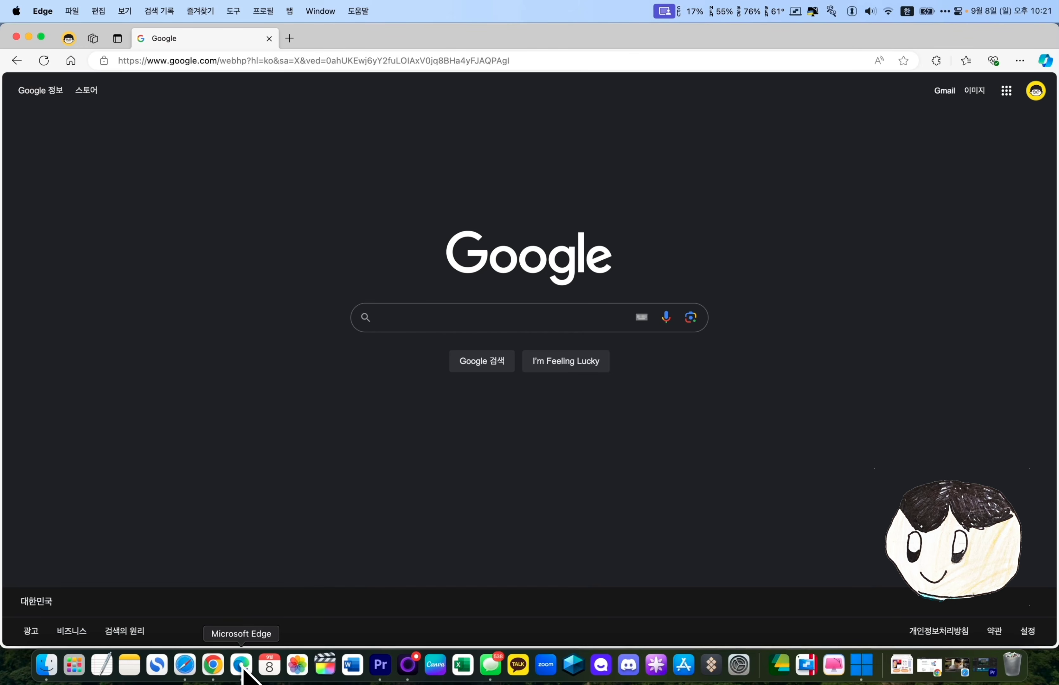
left_click(861, 664)
left_click(862, 664)
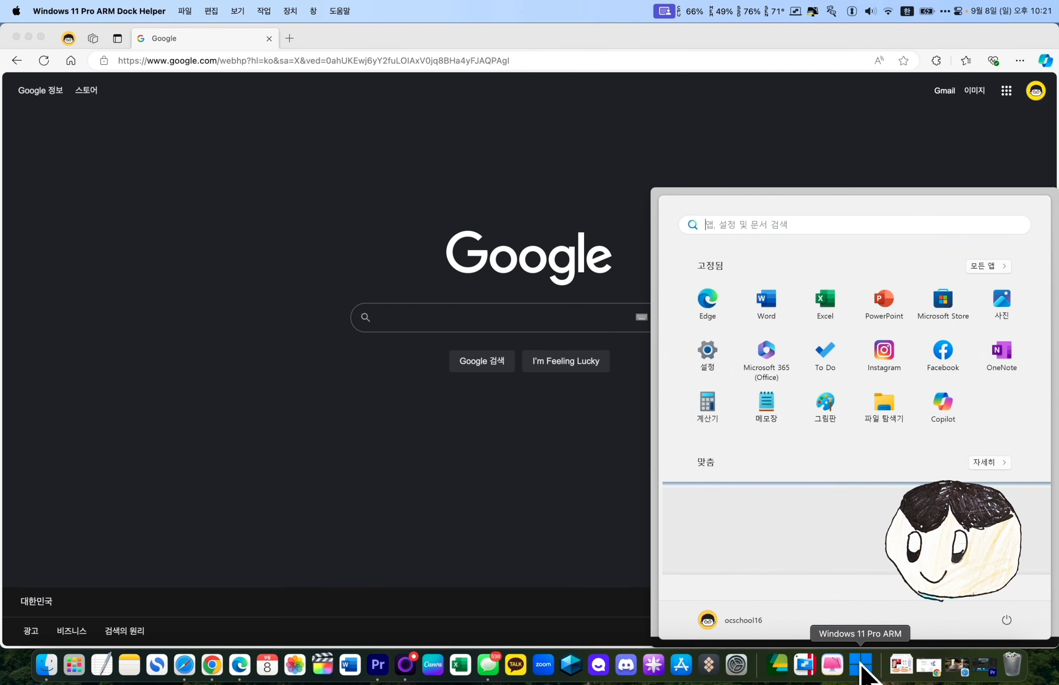
left_click(862, 664)
left_click(863, 665)
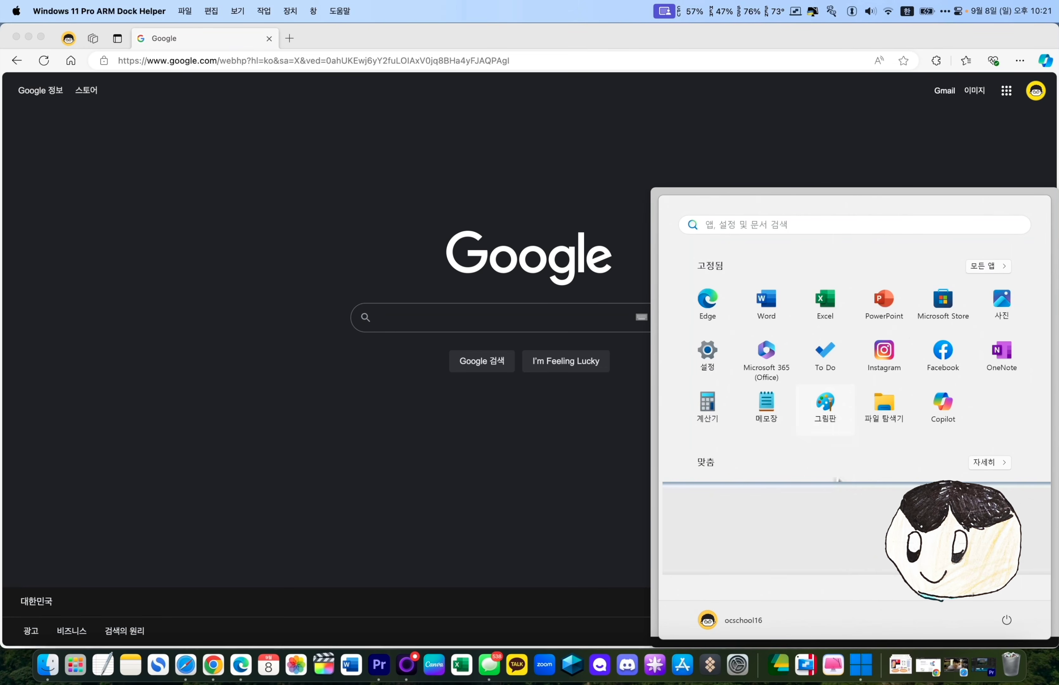
left_click(869, 675)
left_click(870, 676)
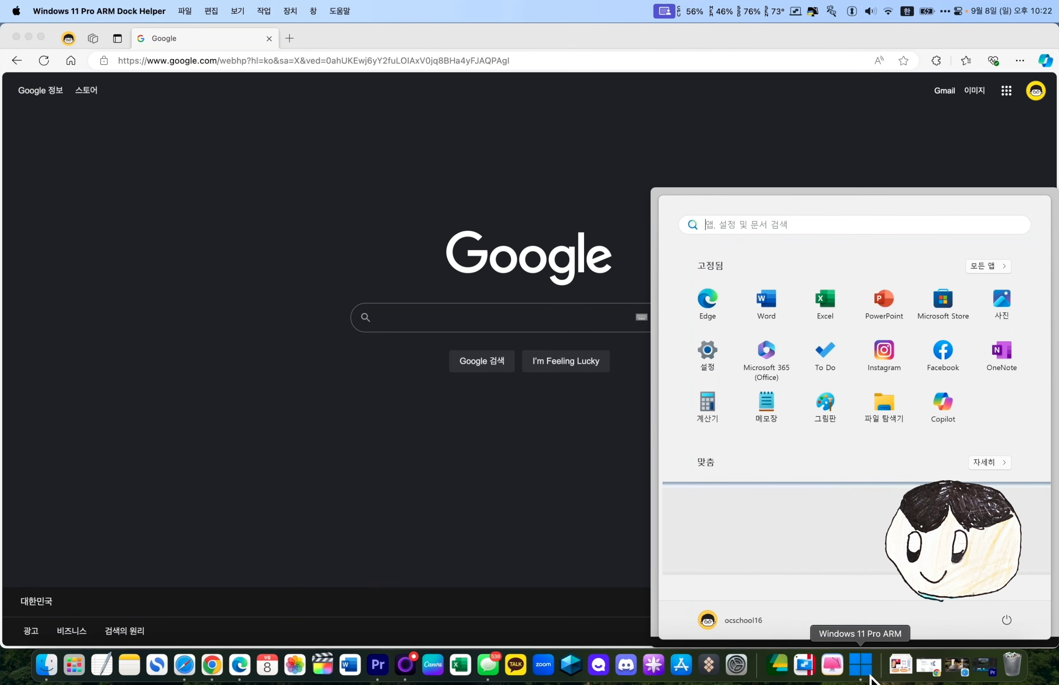
Open the Windows version of Word with a blank document and compare it with the Mac version by switching between them.
left_click(767, 307)
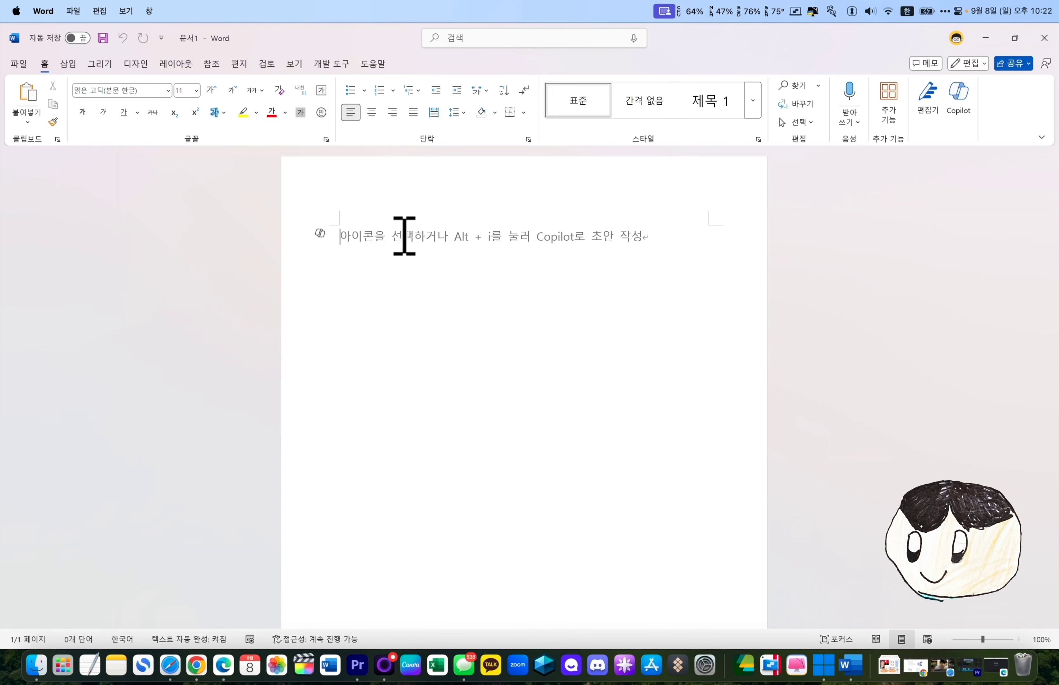
left_click(330, 665)
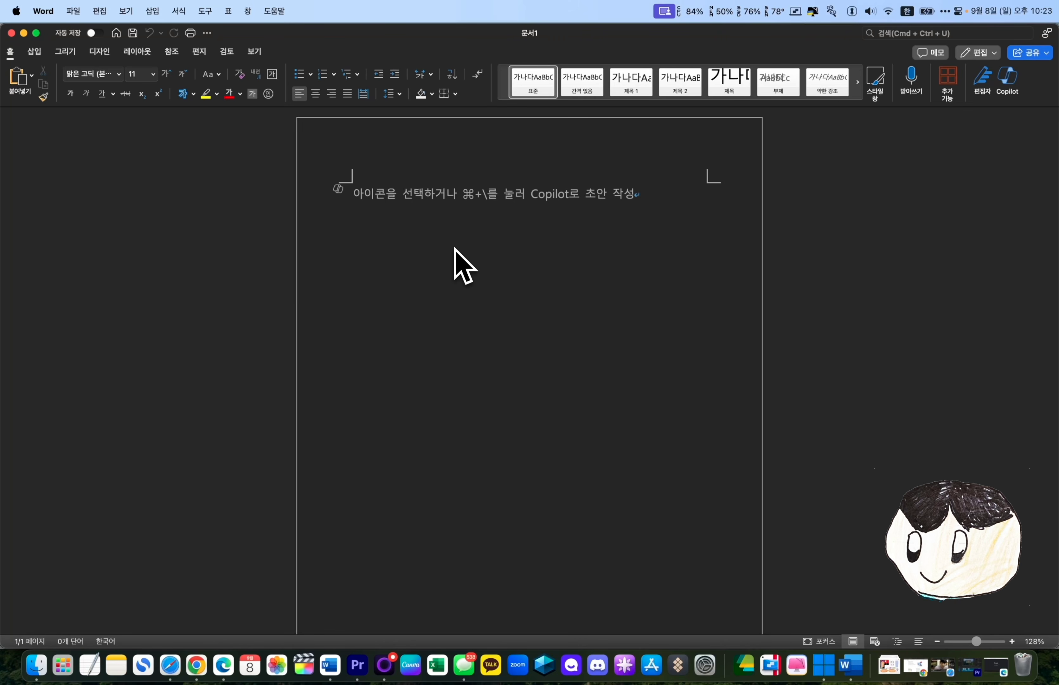
left_click(850, 665)
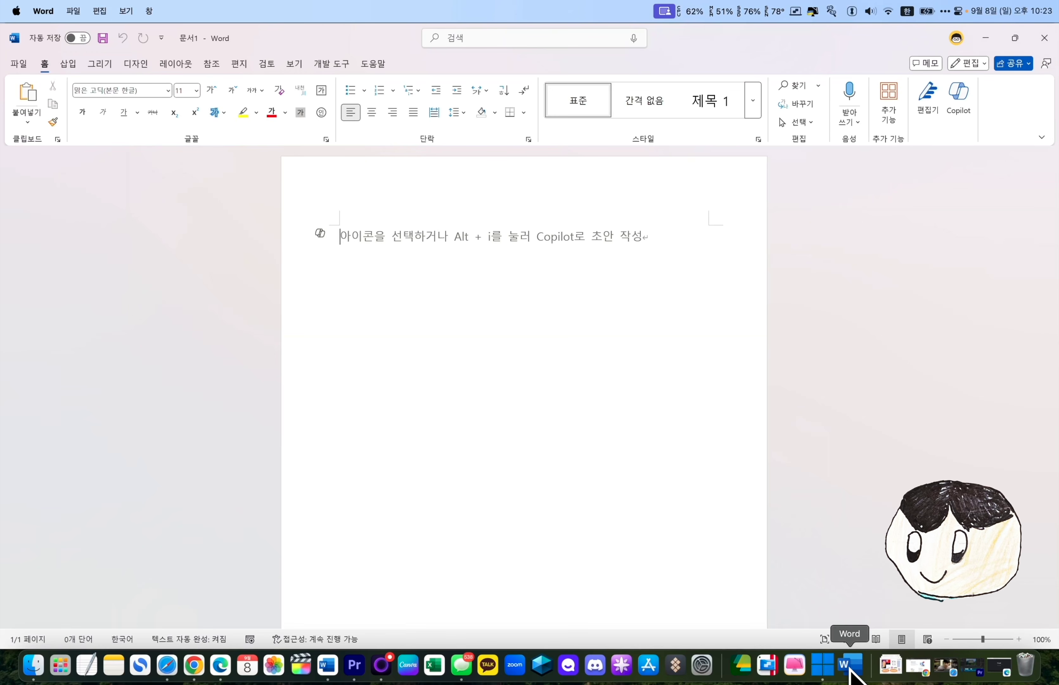
left_click(331, 667)
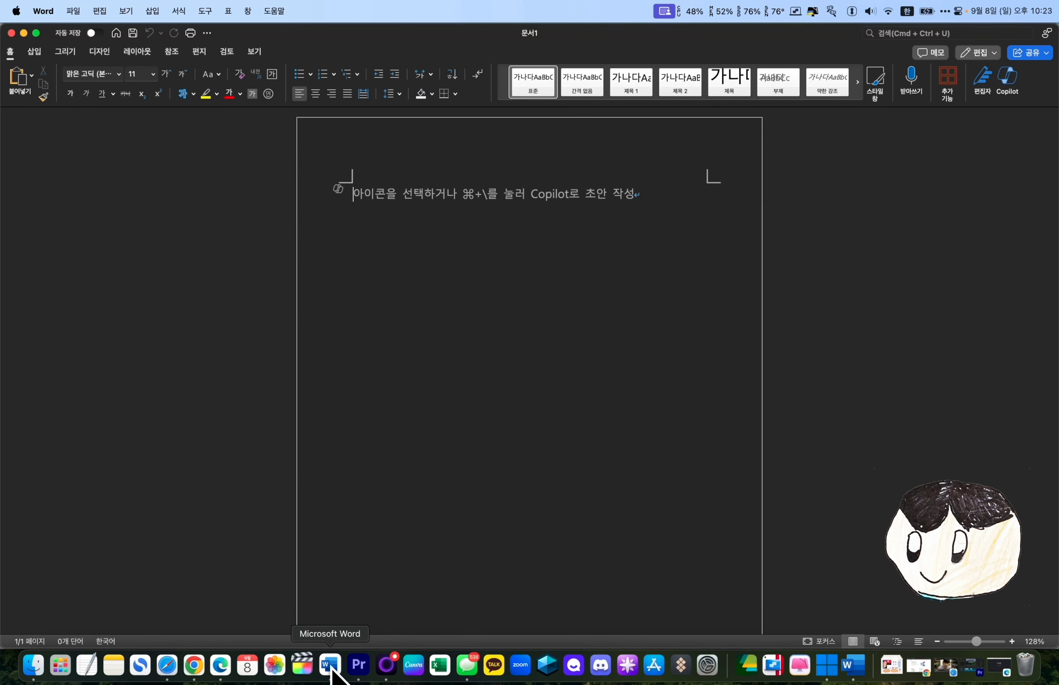
left_click(851, 665)
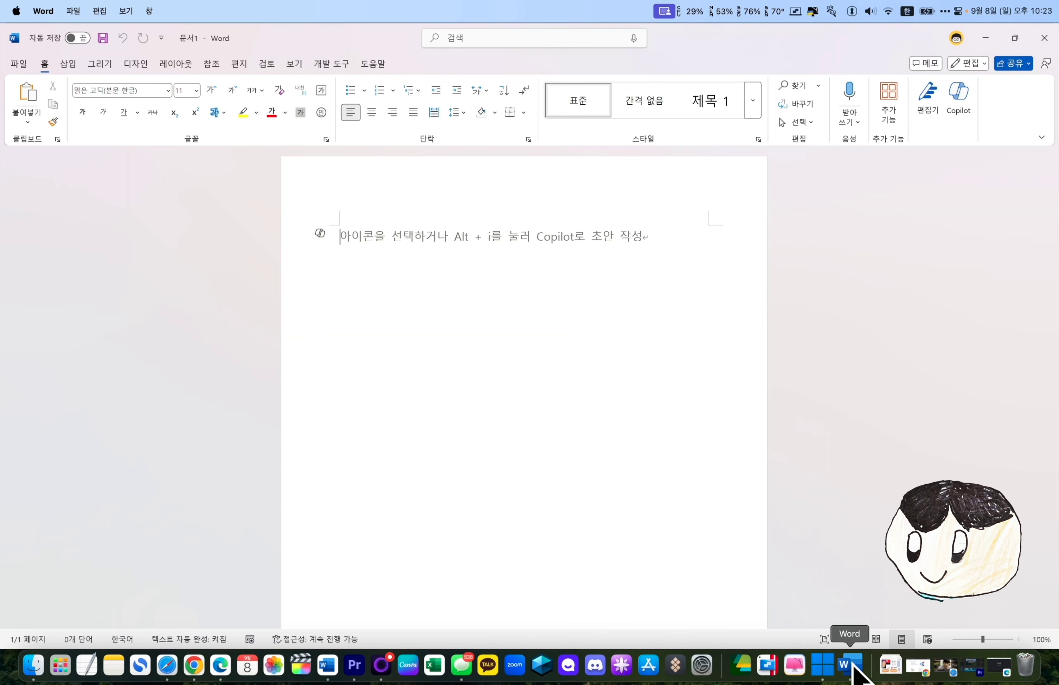
Open the Windows Notepad in Coherence mode and write "여기서 사용할수가 있습니다." in it.
left_click(823, 665)
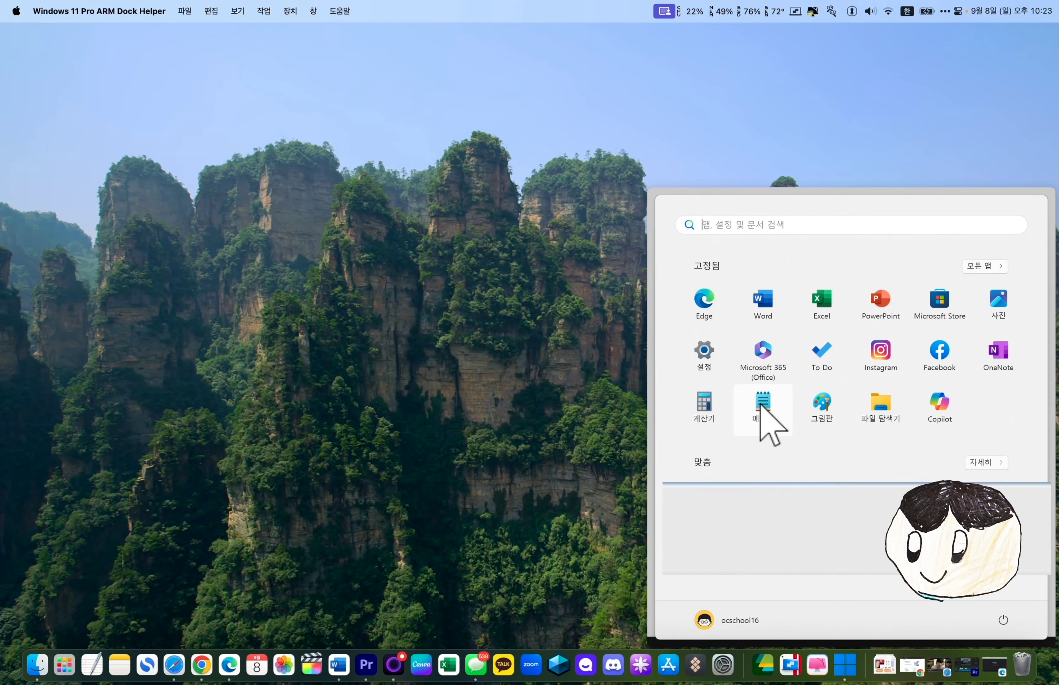
left_click(761, 404)
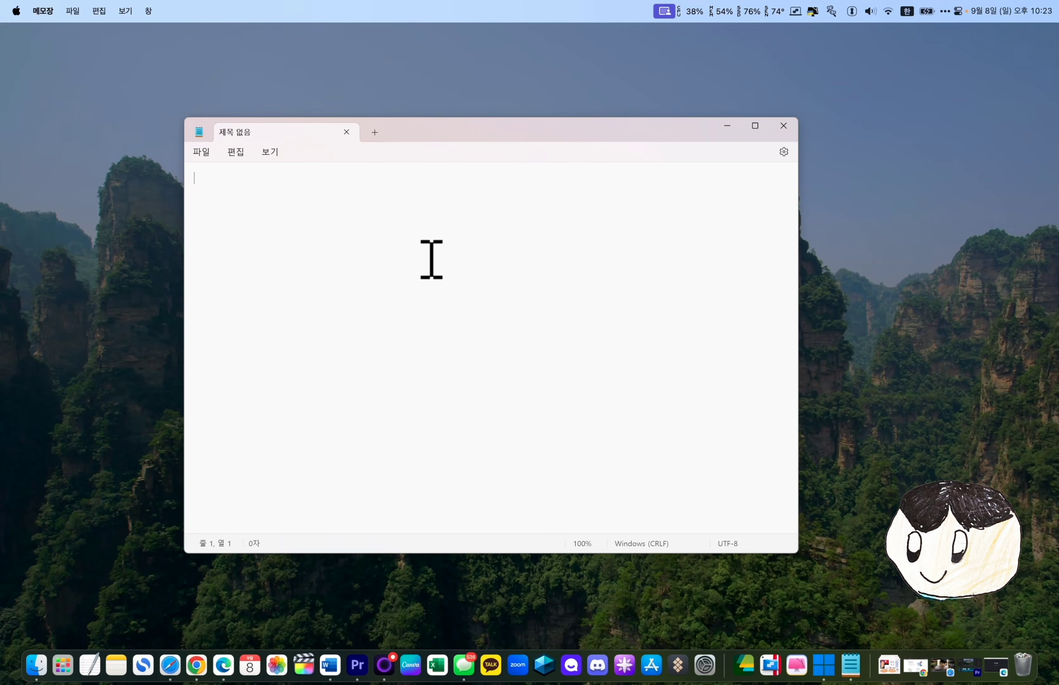
type("여기서 ㅅ사용할수가 있ㅅ")
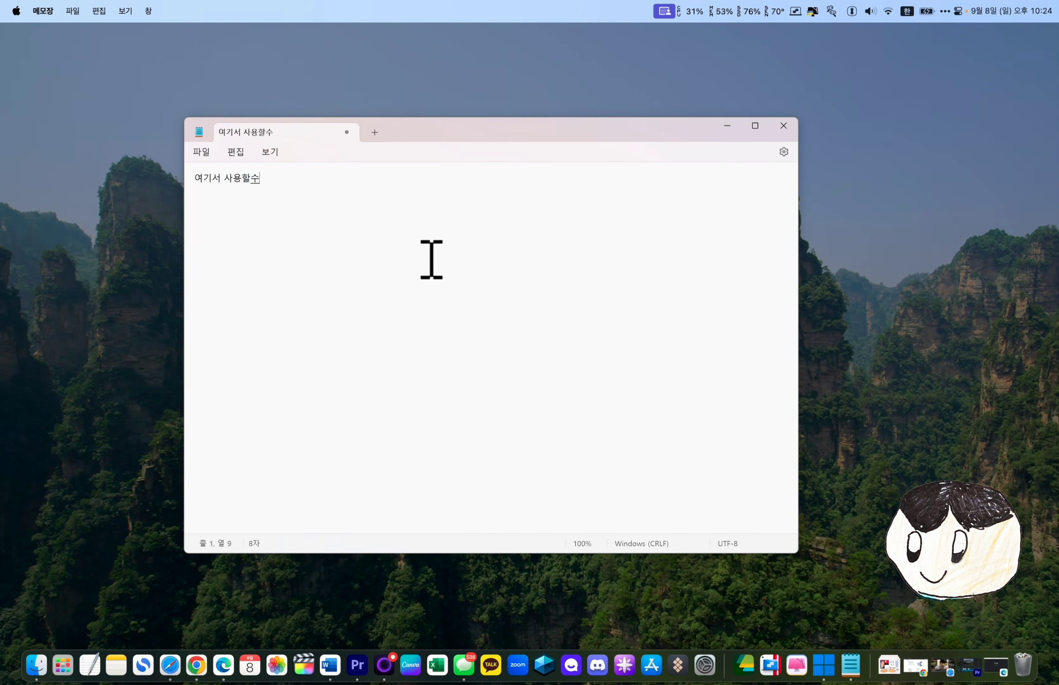
type("습니다.")
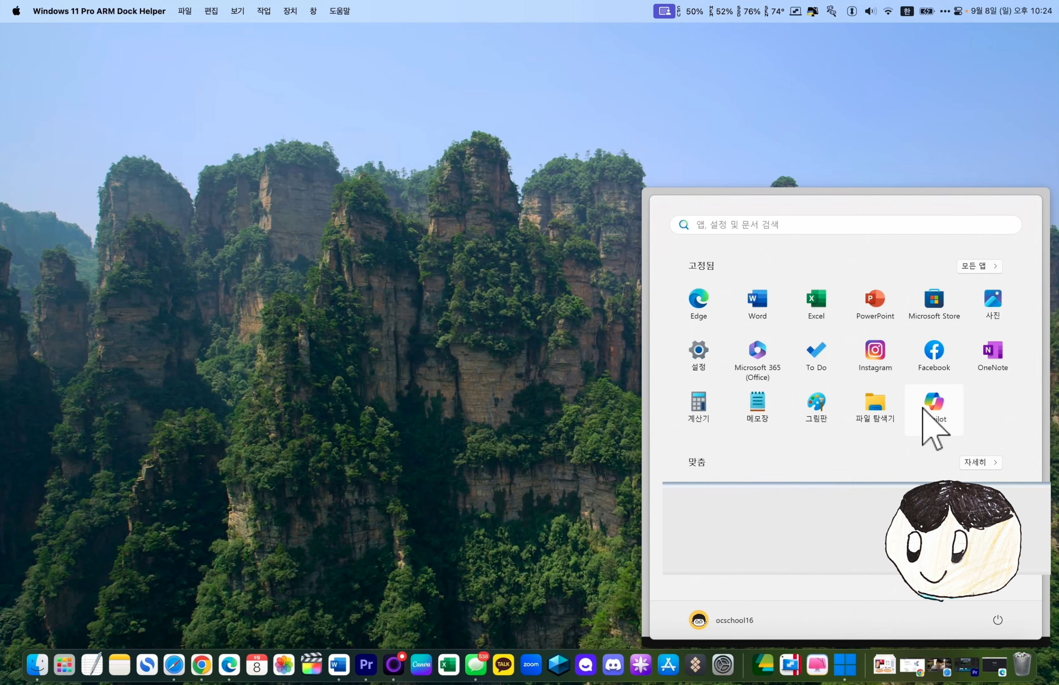
Open the Windows Copilot app, ask it "다음주 날씨를 알려줘.", and quit the app after viewing the answer.
left_click(936, 405)
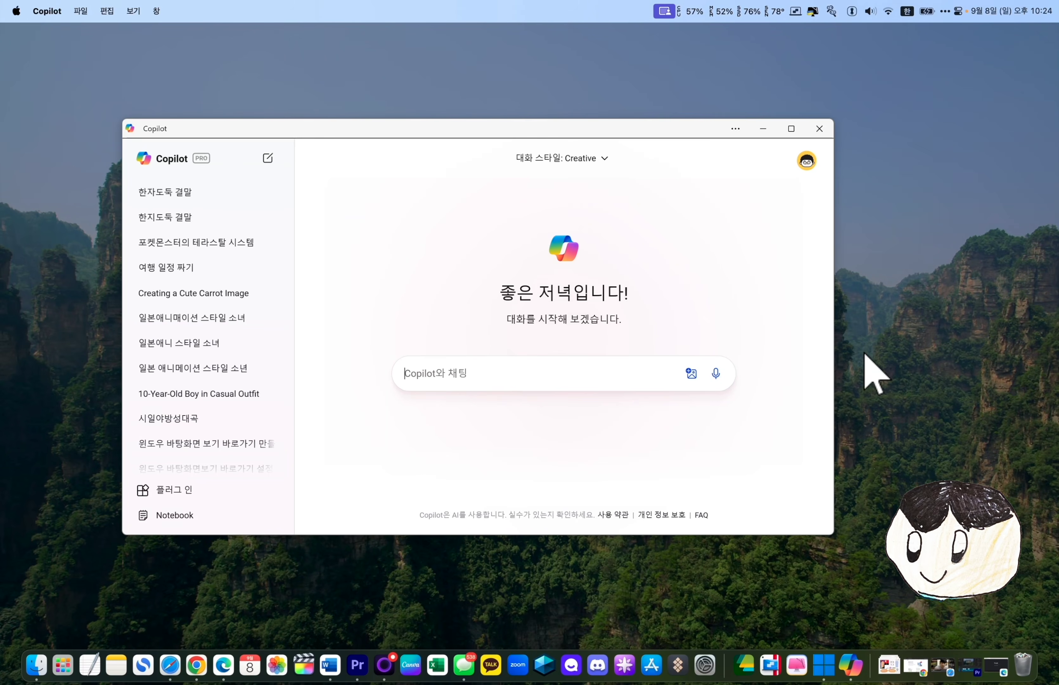
type("다음주 날씨를 알려줘.")
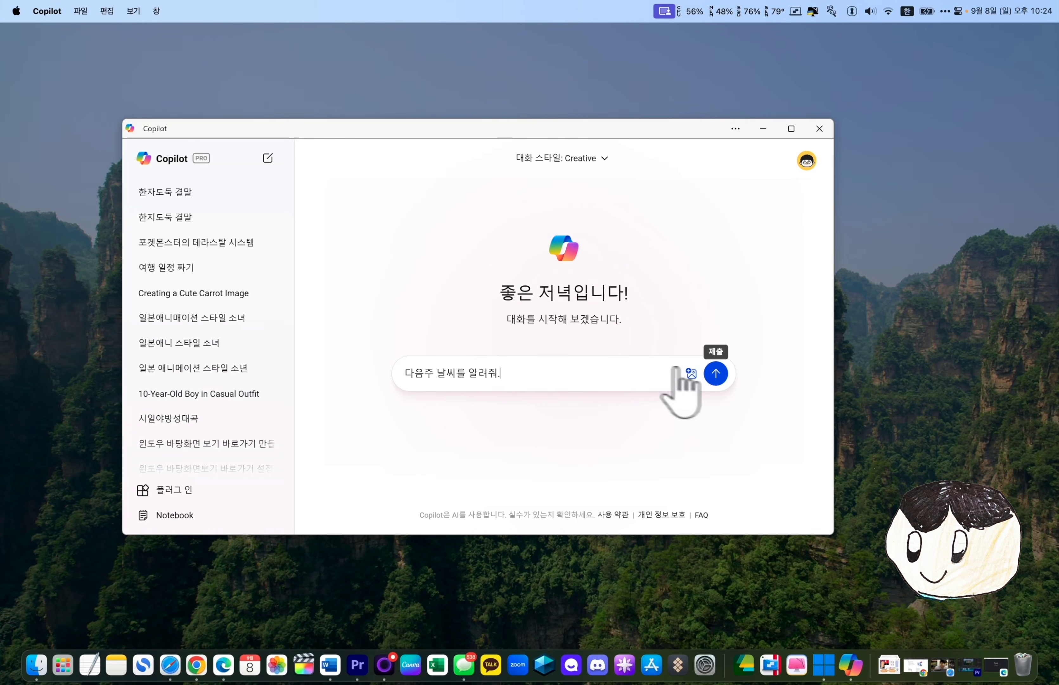
left_click(715, 374)
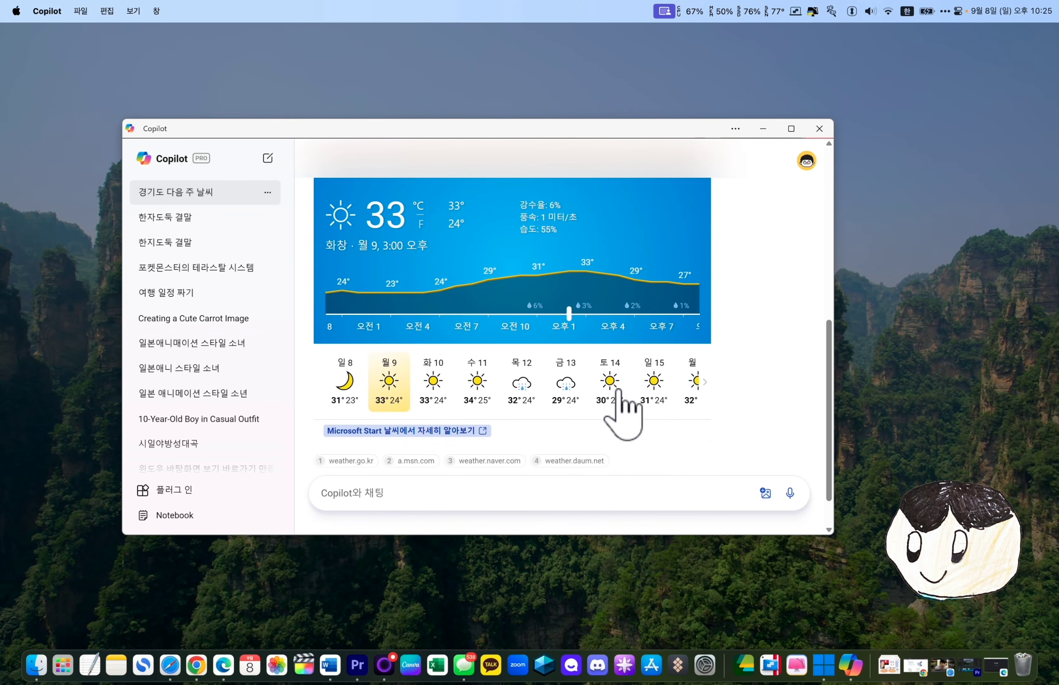
key("super+q")
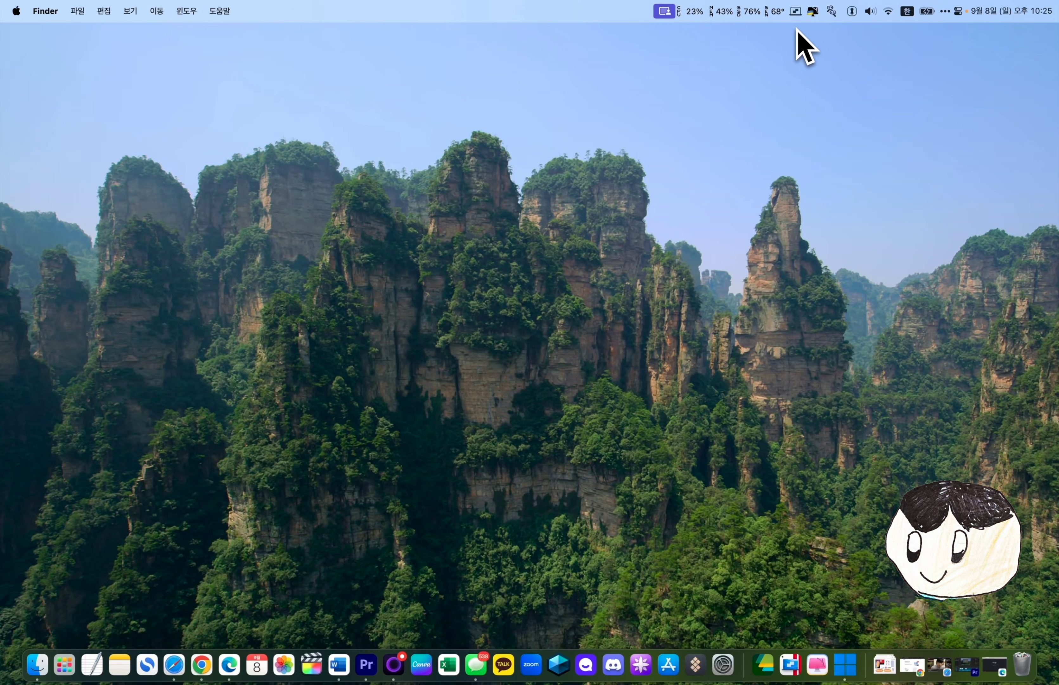
Exit Coherence mode so that Windows 11 Pro ARM runs in its own window again.
left_click(796, 13)
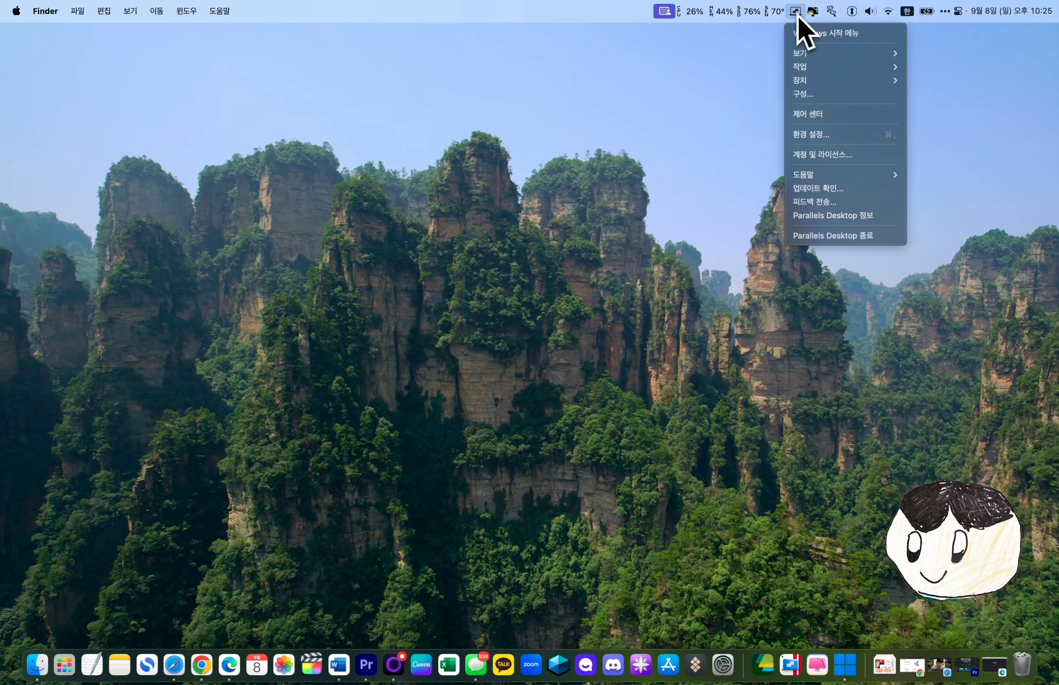
mouse_move(807, 57)
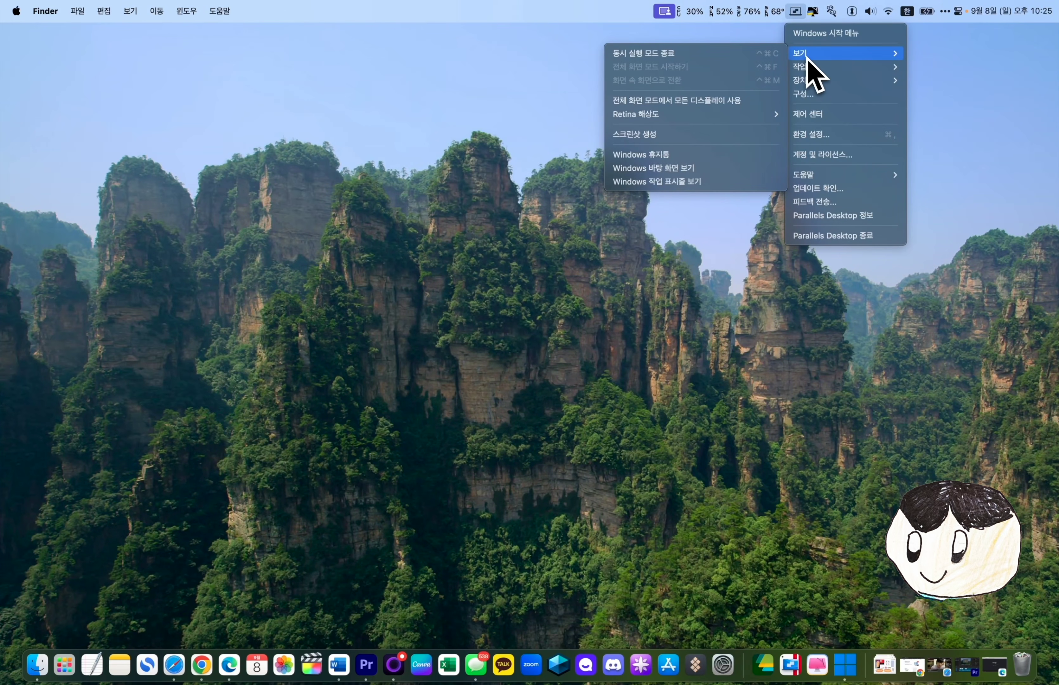
left_click(757, 71)
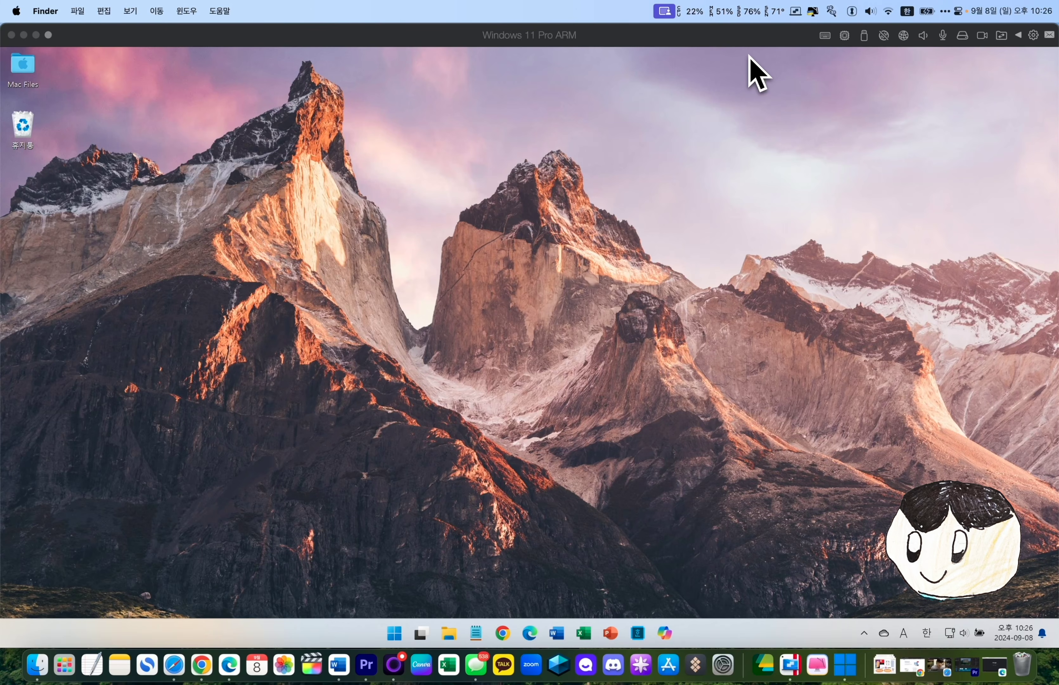
left_click(758, 71)
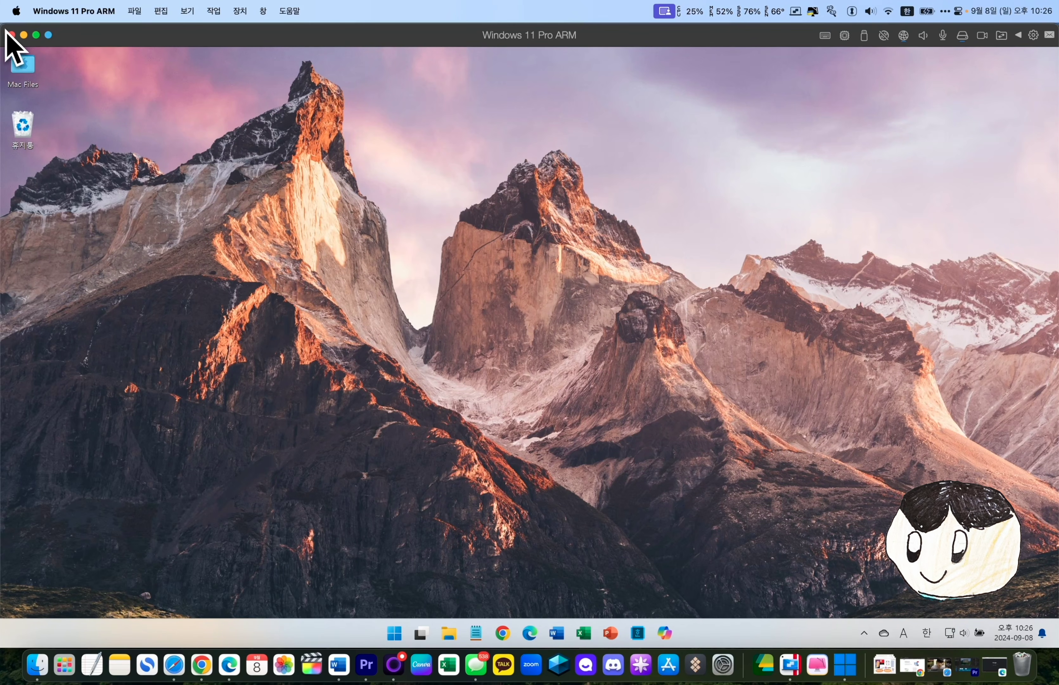
Shrink the Windows 11 Pro ARM window and move it to the middle of the Mac desktop, leaving the Mac file accessible.
left_click_drag(7, 32, 321, 122)
left_click_drag(524, 135, 377, 77)
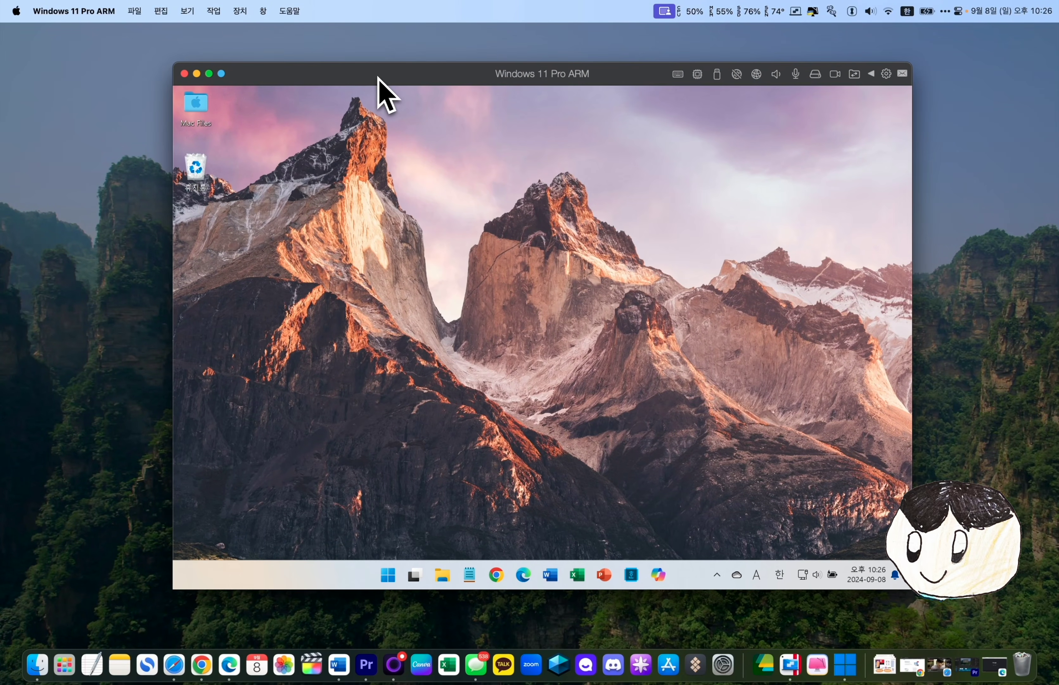
Copy "A4 뮤츠 x 빵 스티커 도안.png" from the Mac desktop to the Windows desktop, and open both the copy and the original.
left_click(990, 169)
left_click_drag(990, 170, 200, 247)
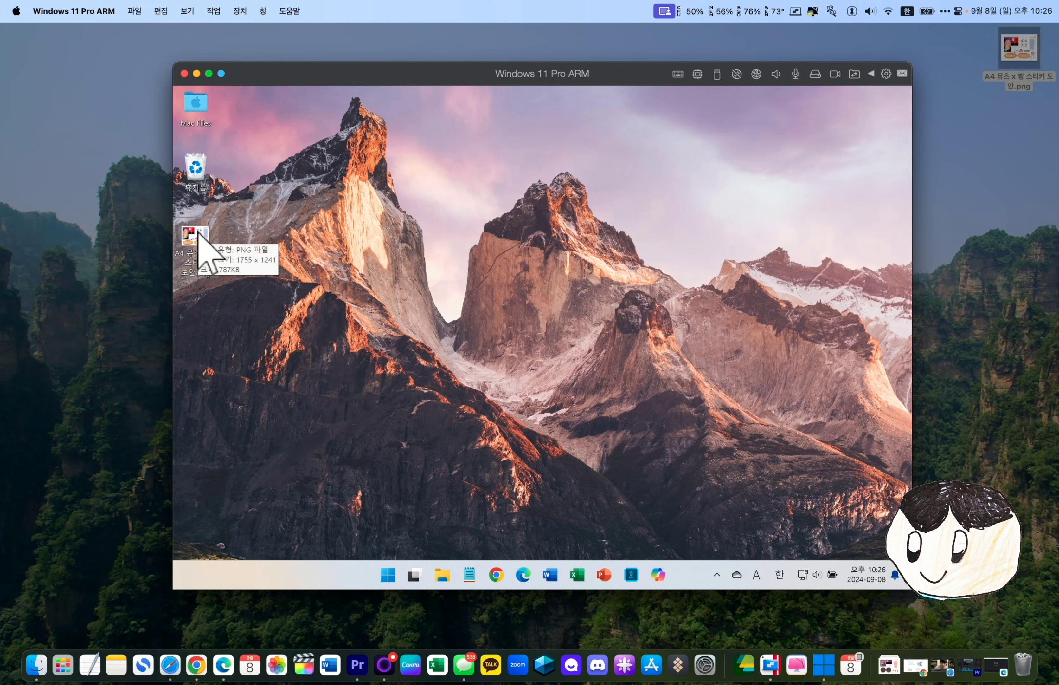
double_click(201, 243)
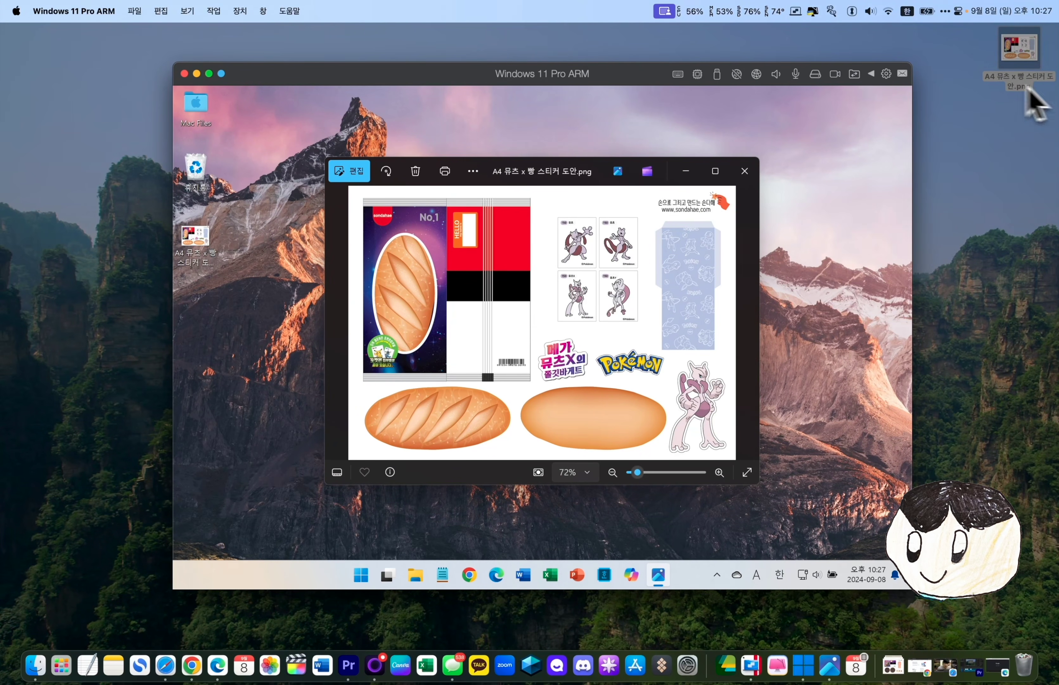
double_click(1029, 55)
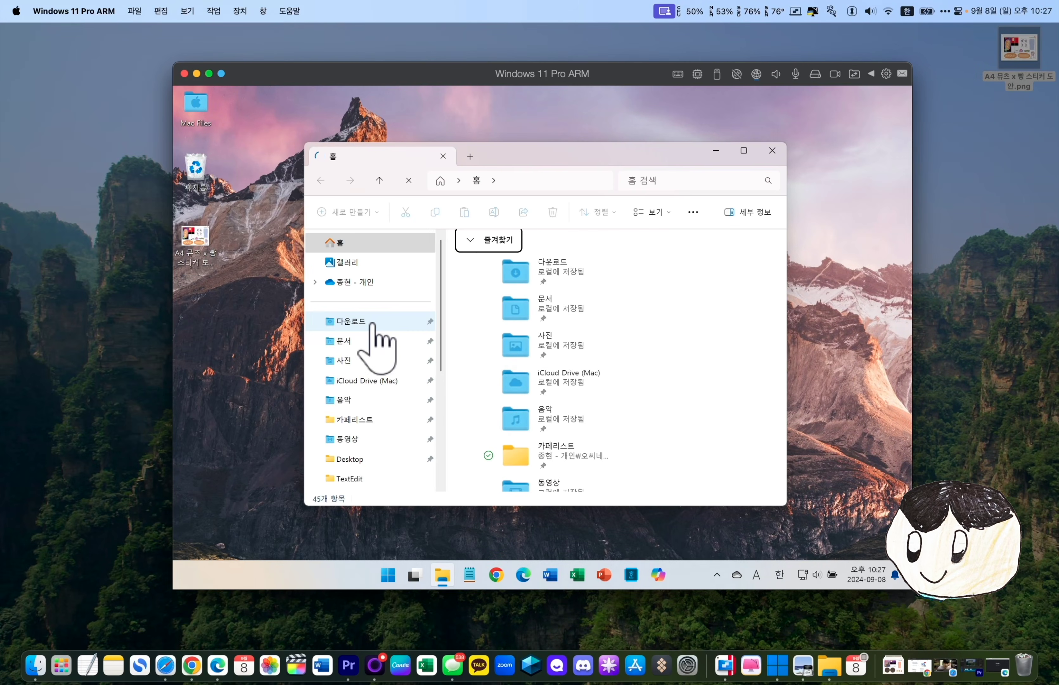
Browse the Downloads, Documents, Pictures, iCloud Drive (Mac) and Music folders in Windows File Explorer, and close it.
left_click(372, 323)
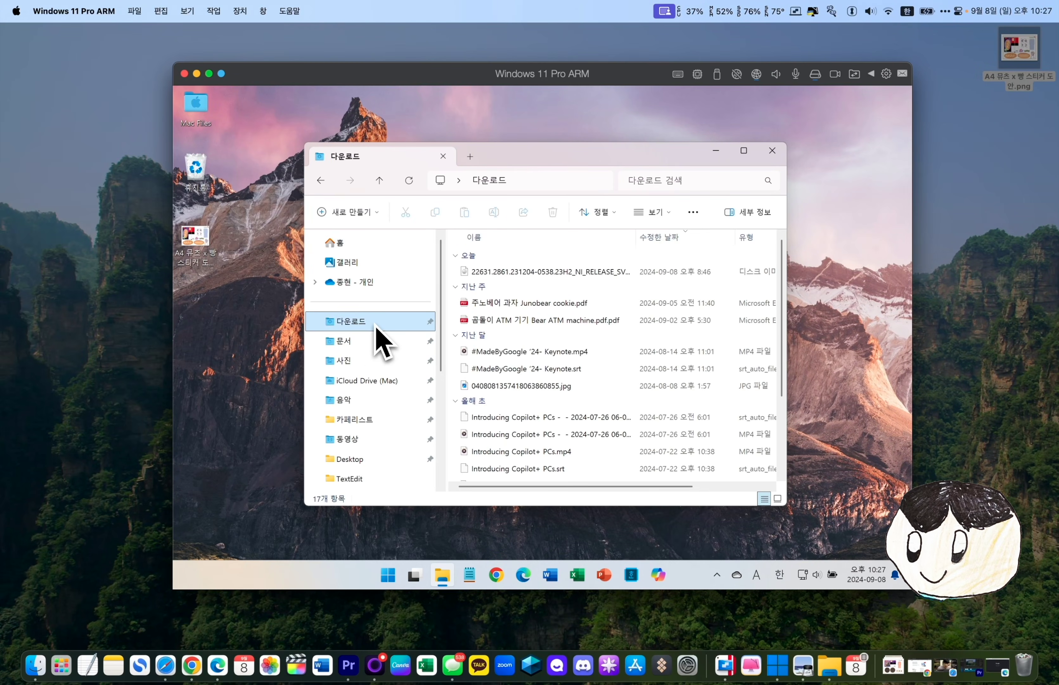
left_click(362, 341)
left_click(362, 360)
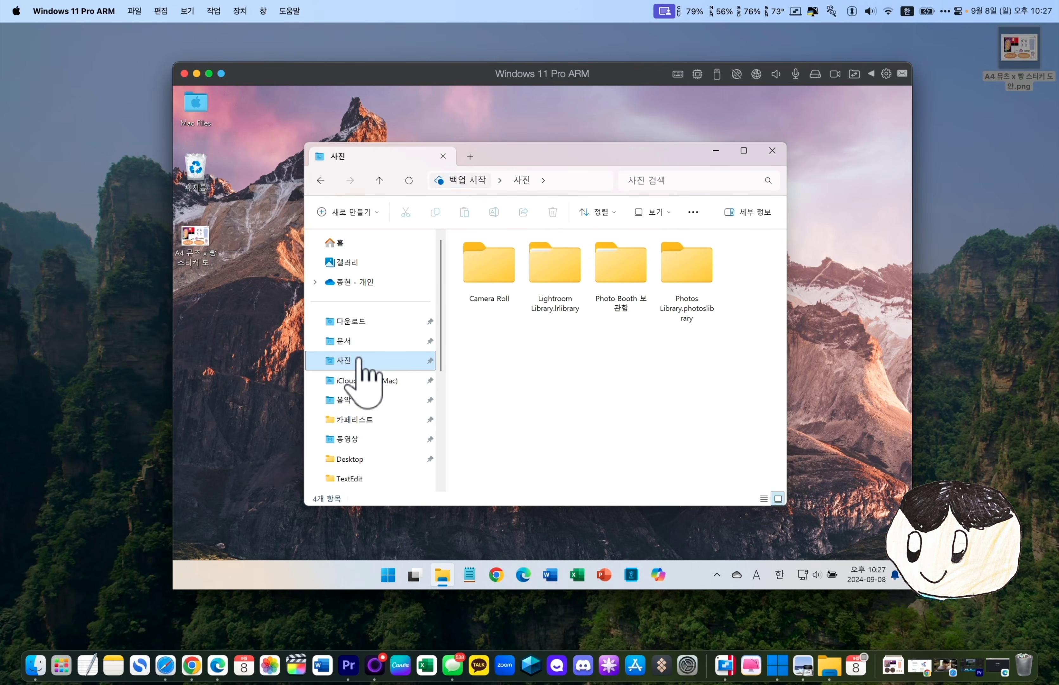
left_click(360, 380)
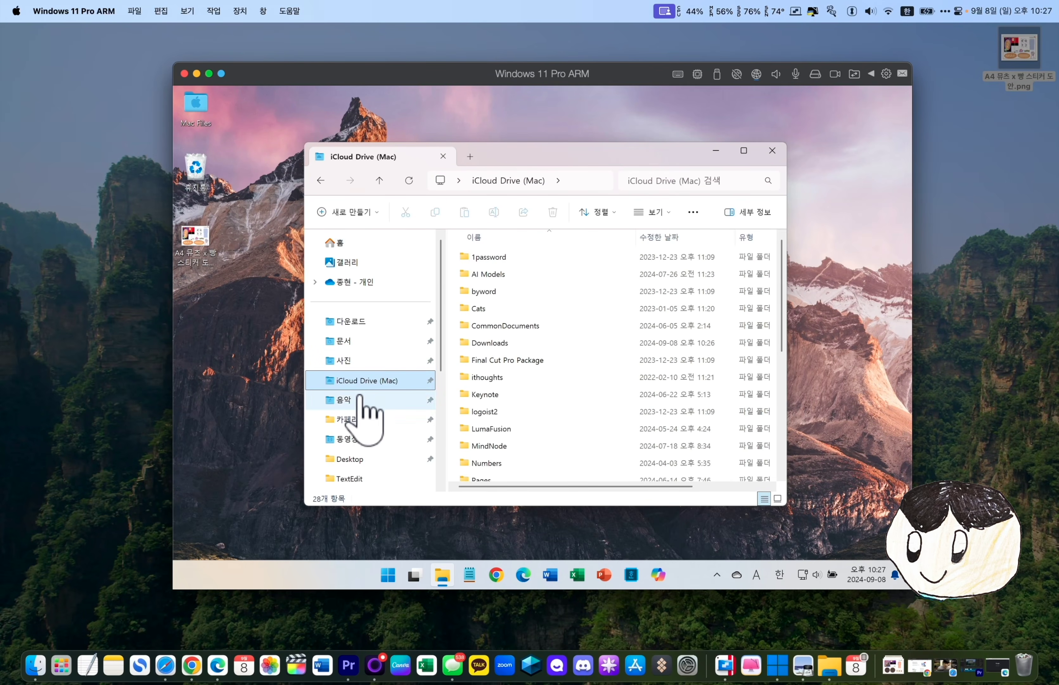
left_click(359, 400)
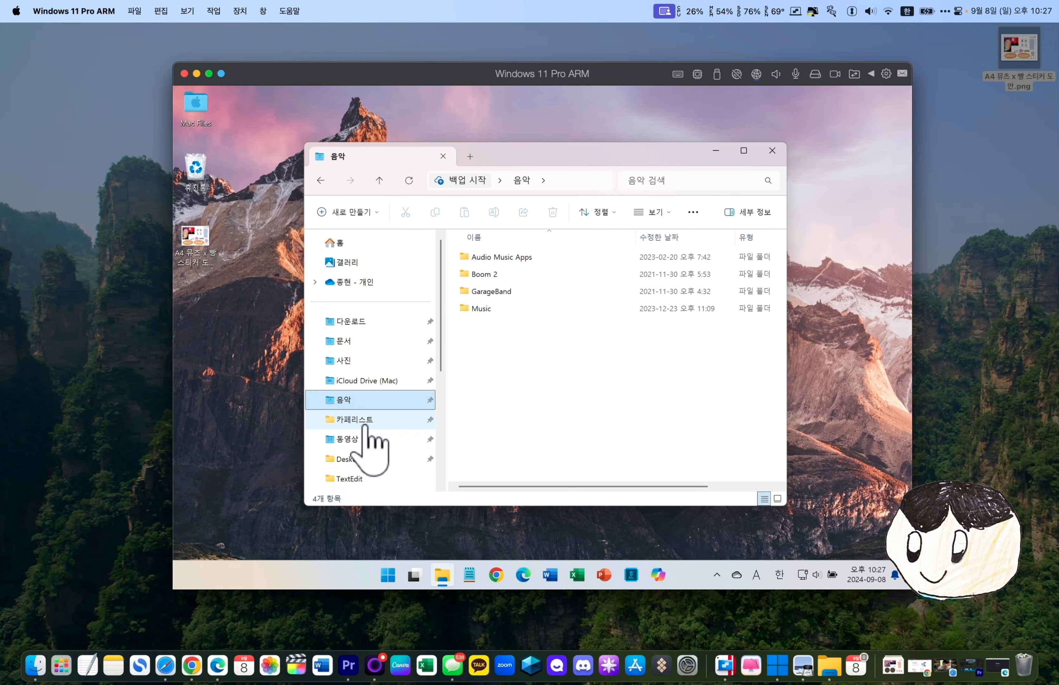
key("alt+F4")
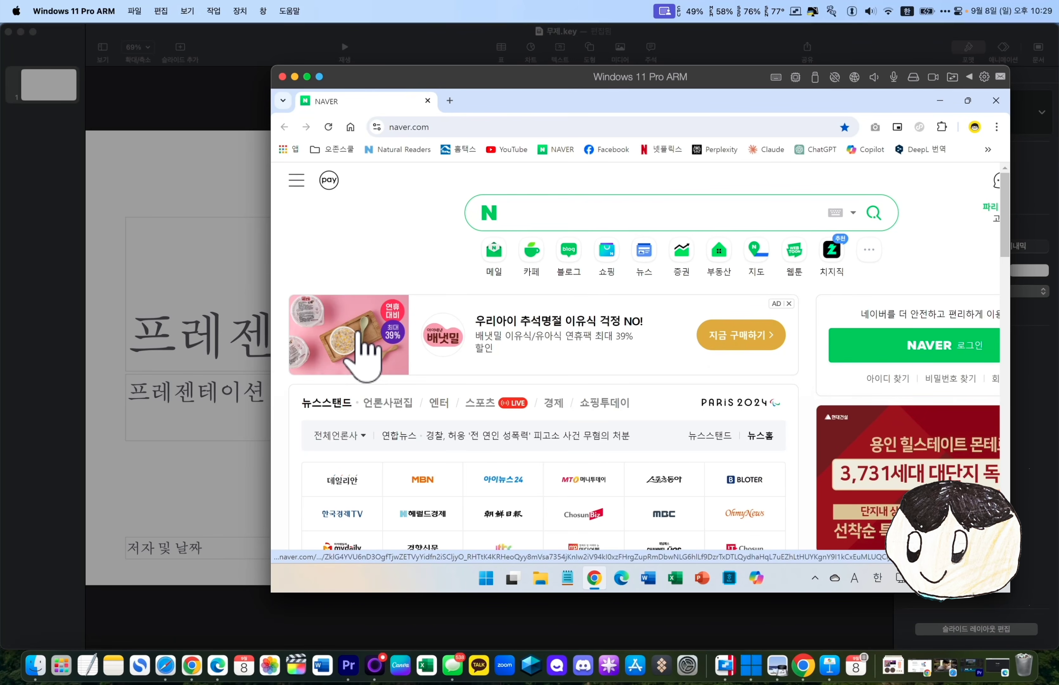
Copy the baby food ad image from the NAVER page in Windows Chrome onto the Keynote title slide, and switch back to Windows.
left_click_drag(390, 312, 118, 221)
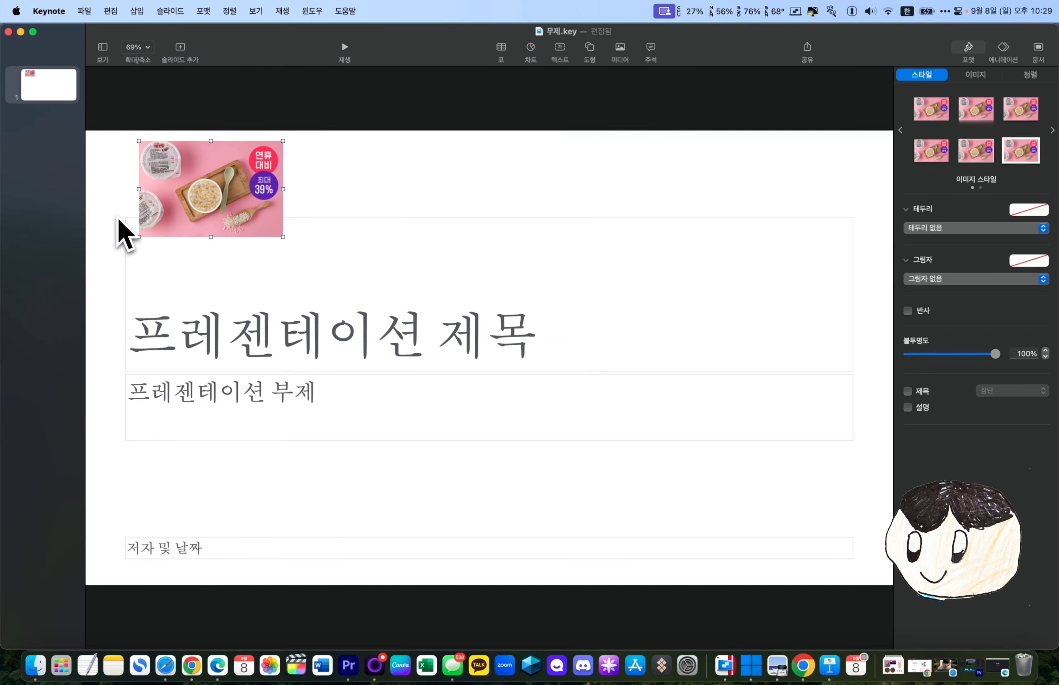
key("super+Tab")
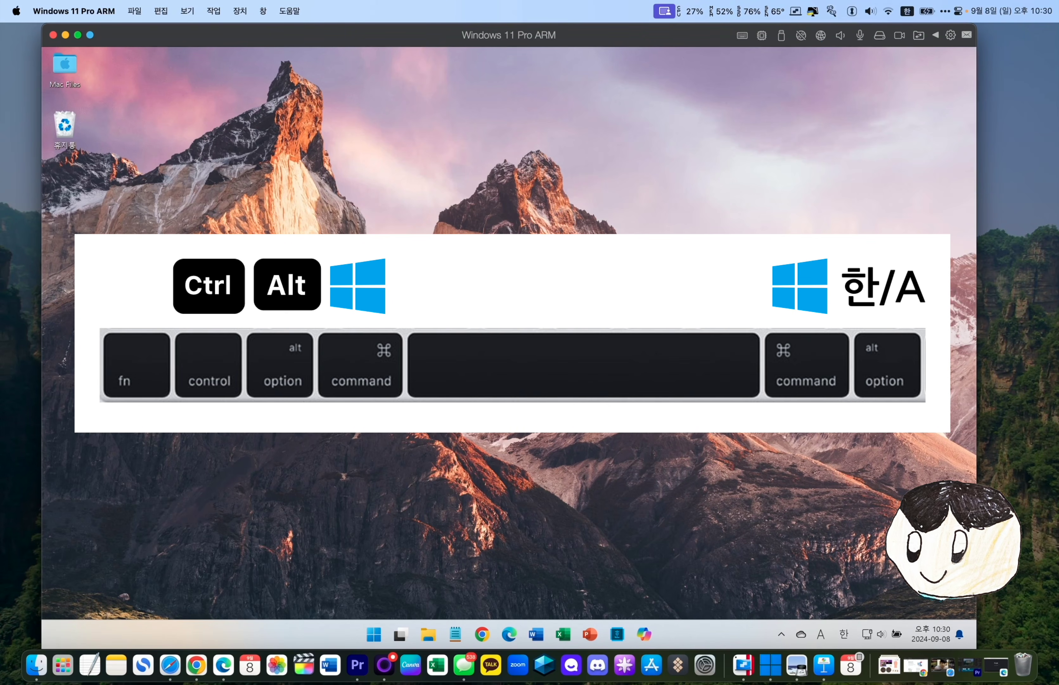
Show and dismiss the Windows Start menu, and toggle the Windows input language between Korean and English several times.
key("super")
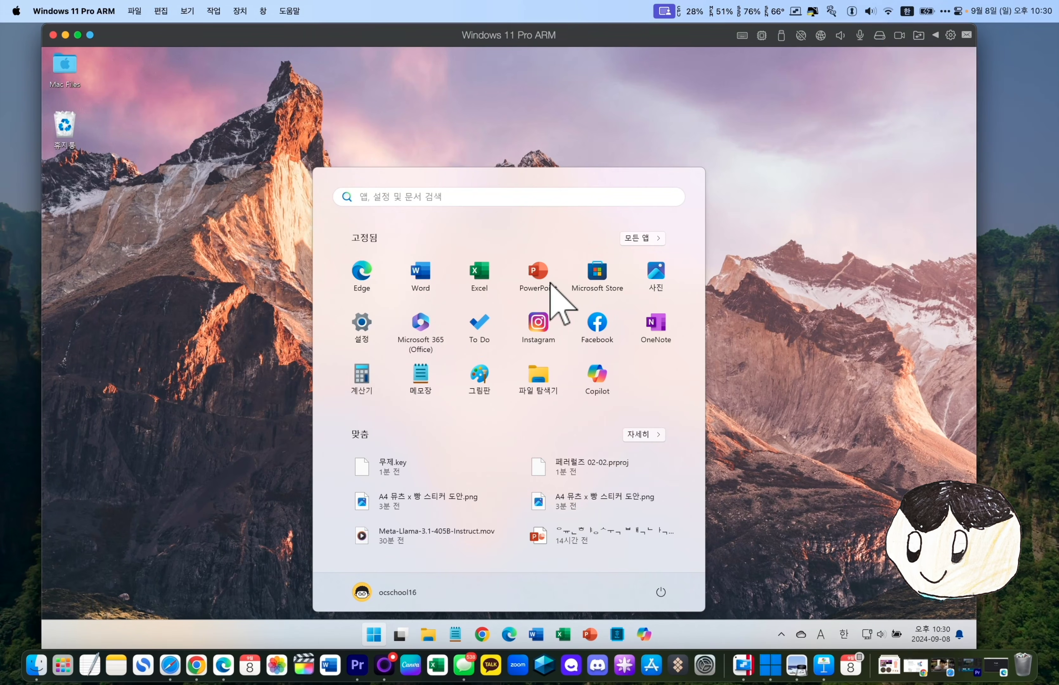
key("super")
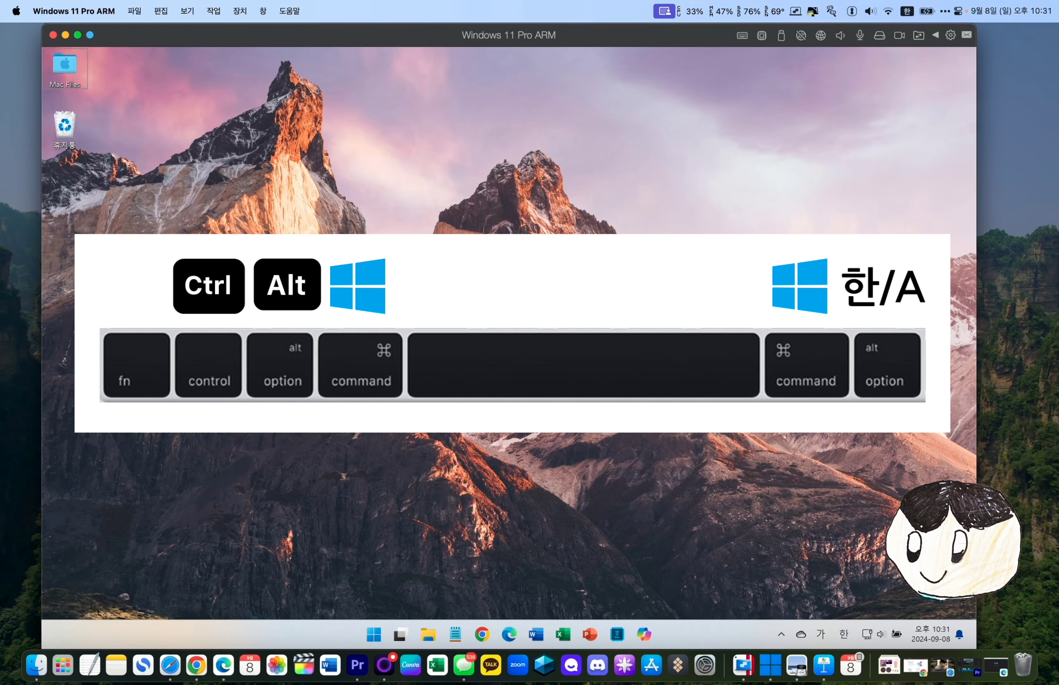
key("Hangul")
key("Hangul")
key("Hangul")
key("Hangul")
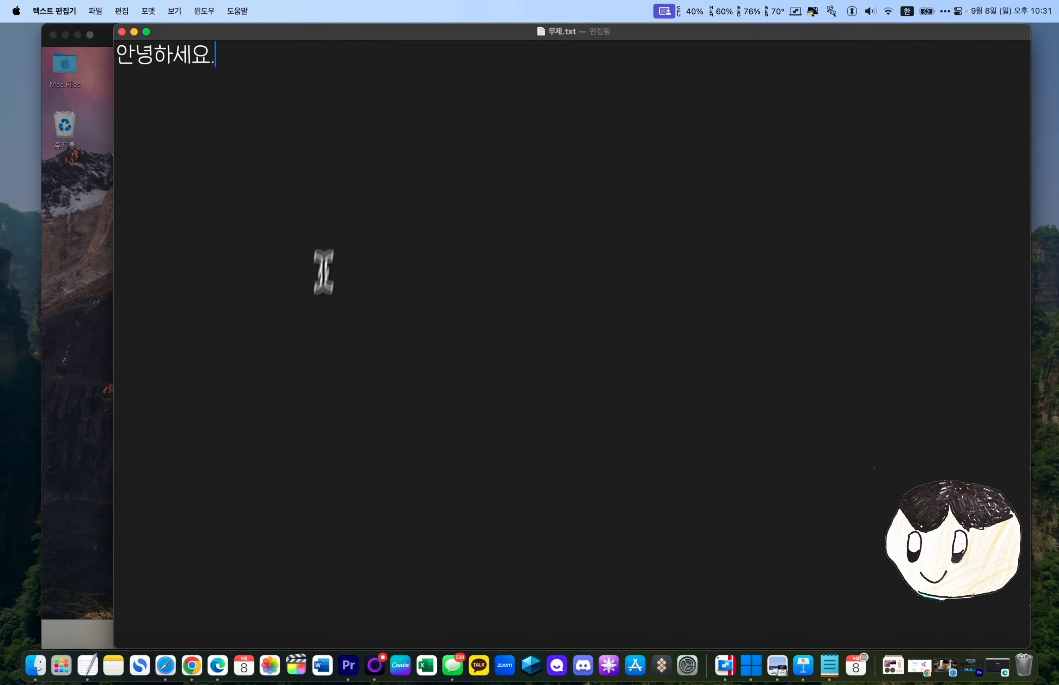
Copy "안녕하세요." from the Mac TextEdit document and paste it into Notepad in Windows.
key("shift+Left")
key("shift+Left")
key("shift+Left")
key("shift+Left")
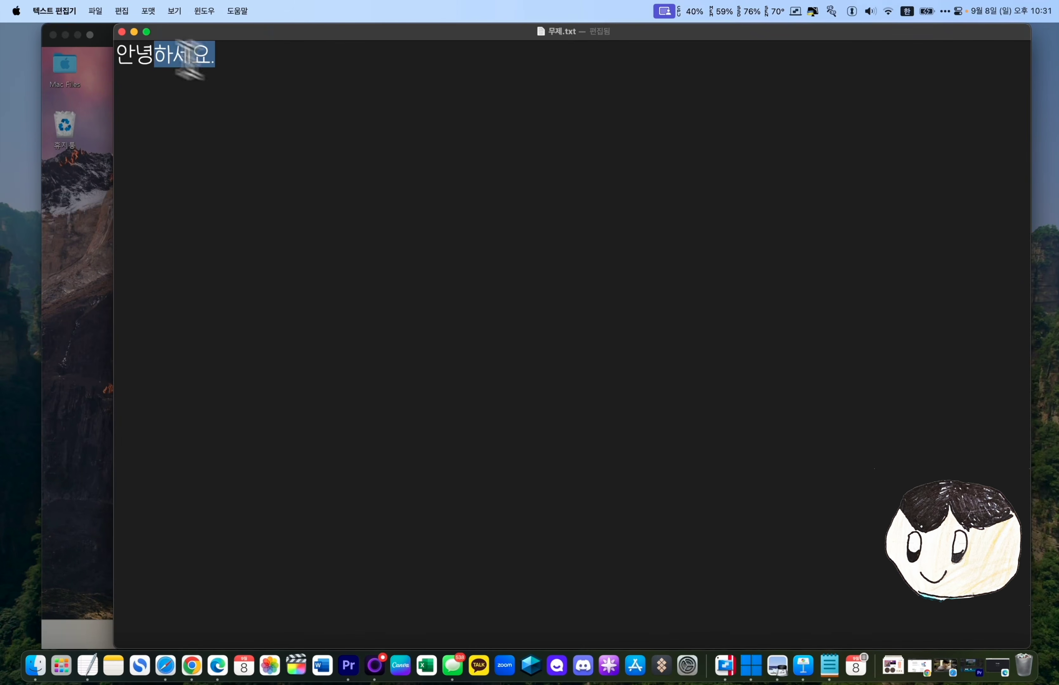
left_click_drag(189, 58, 112, 34)
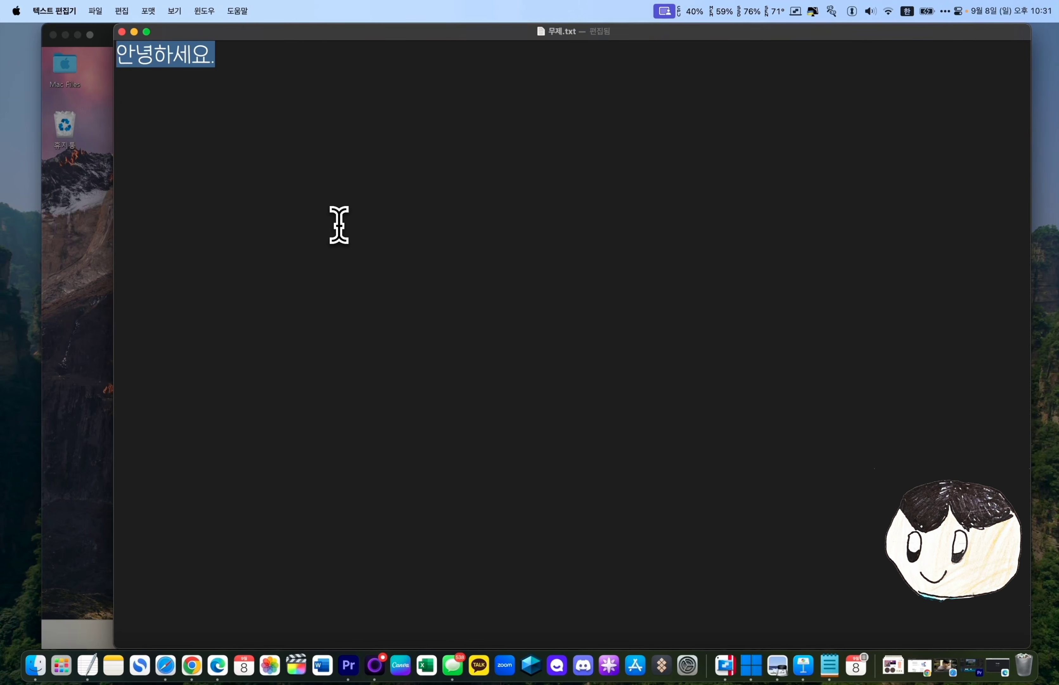
key("super+c")
left_click(95, 351)
key("super+v")
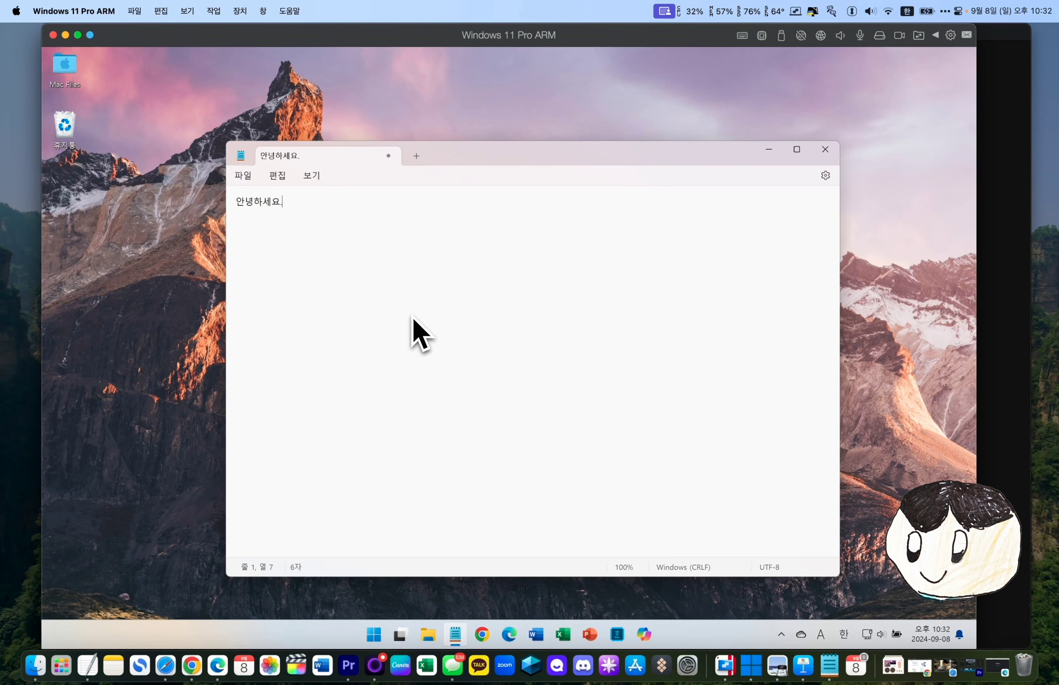
Copy "안녕하세요." from TextEdit again and paste it repeatedly into the empty Windows Notepad document.
key("super+Tab")
left_click_drag(214, 56, 112, 49)
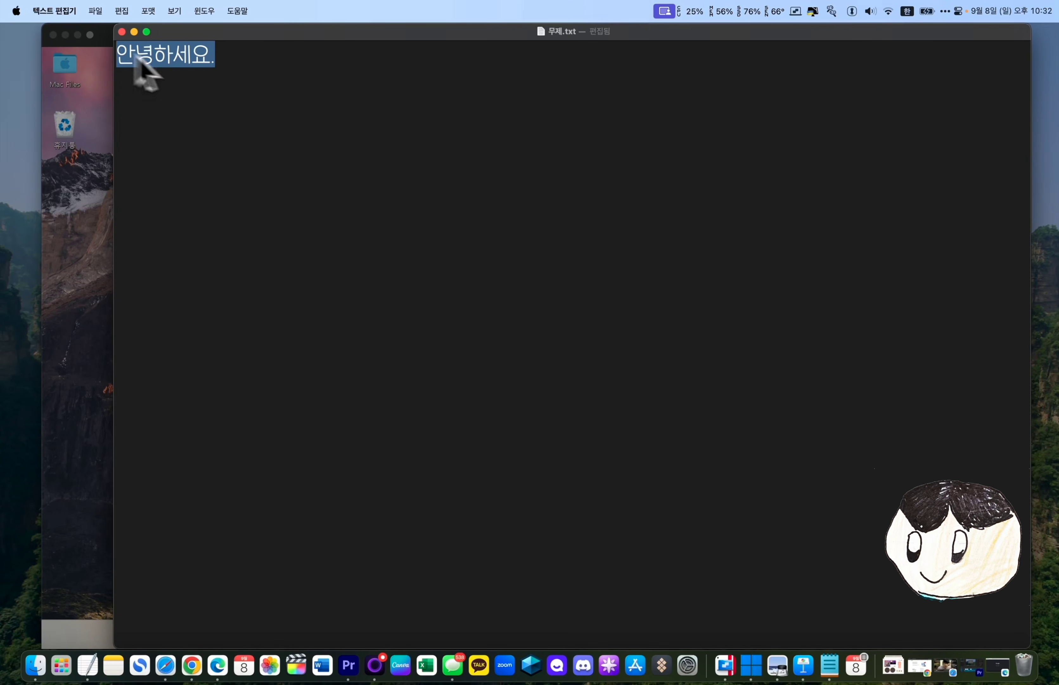
key("super+c")
left_click(86, 298)
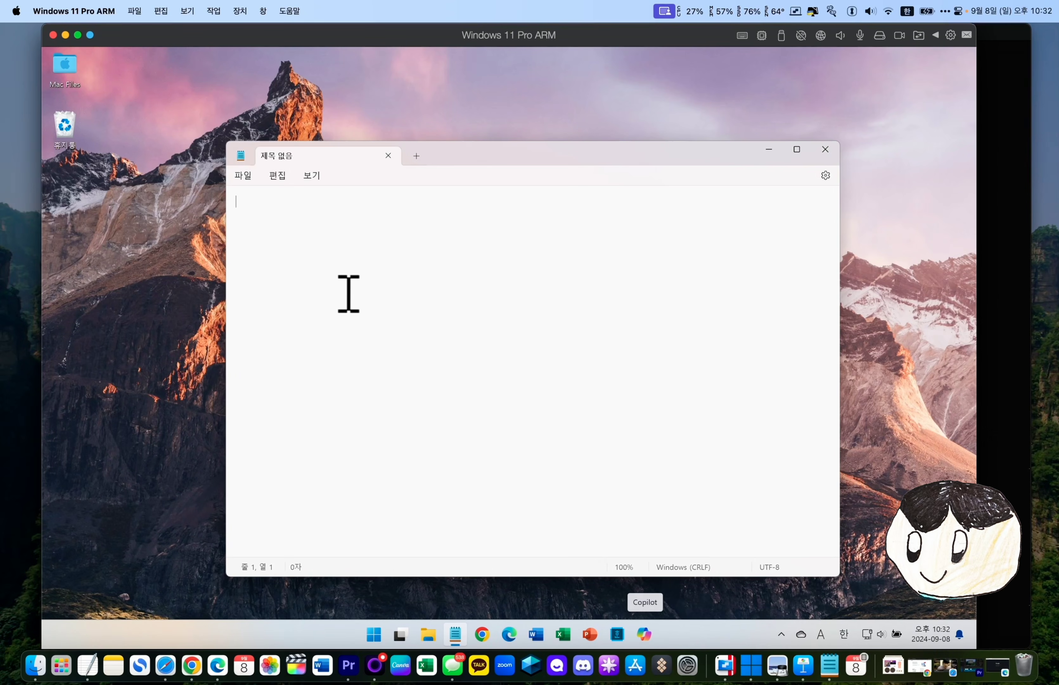
key("super+v")
key("super+v")
key("super+v")
key("super+v")
key("super+v")
key("super+v")
key("super+v")
key("super+v")
key("super+v")
key("super+v")
key("super+v")
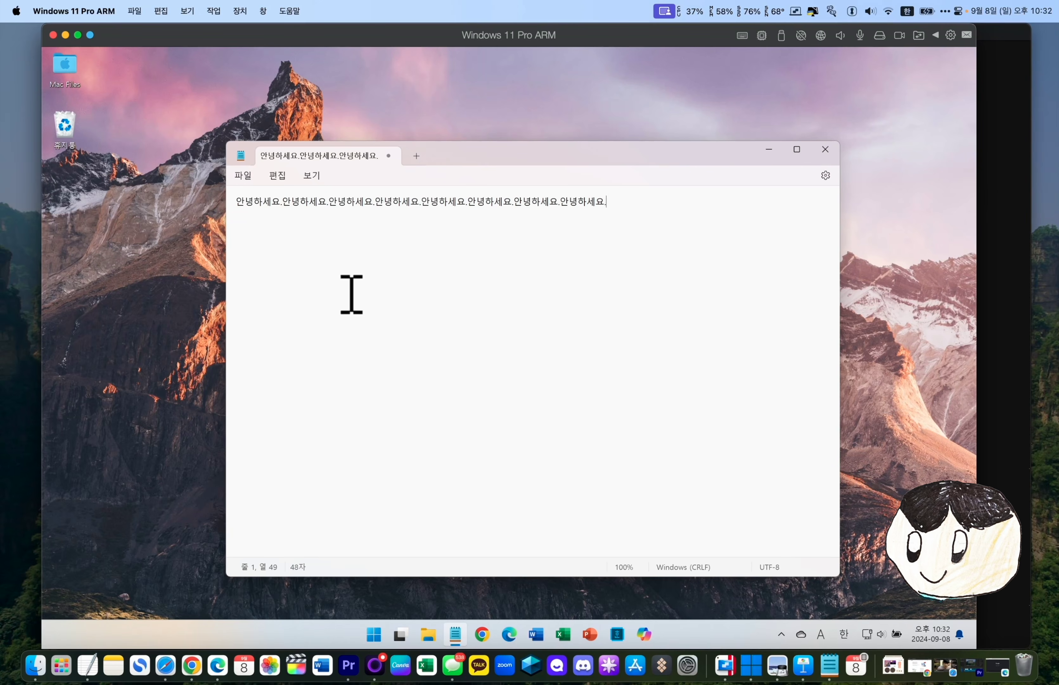
key("super+v")
key("super+v")
key("super+v")
Delete all the text in the Windows Notepad document and close Notepad.
key("super+a")
key("BackSpace")
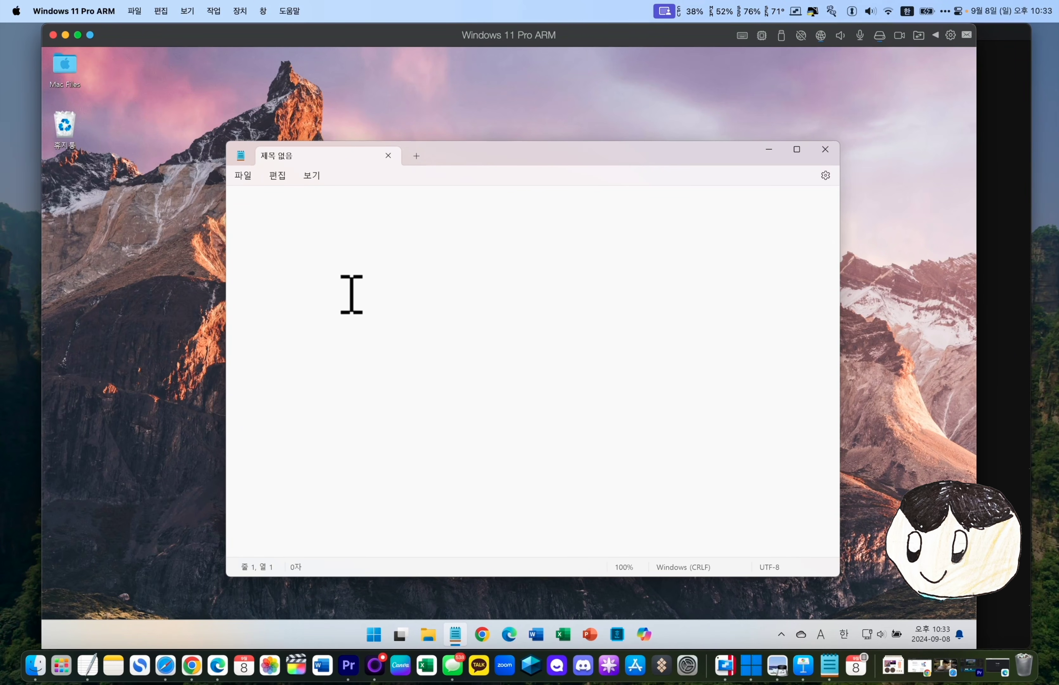
left_click(825, 150)
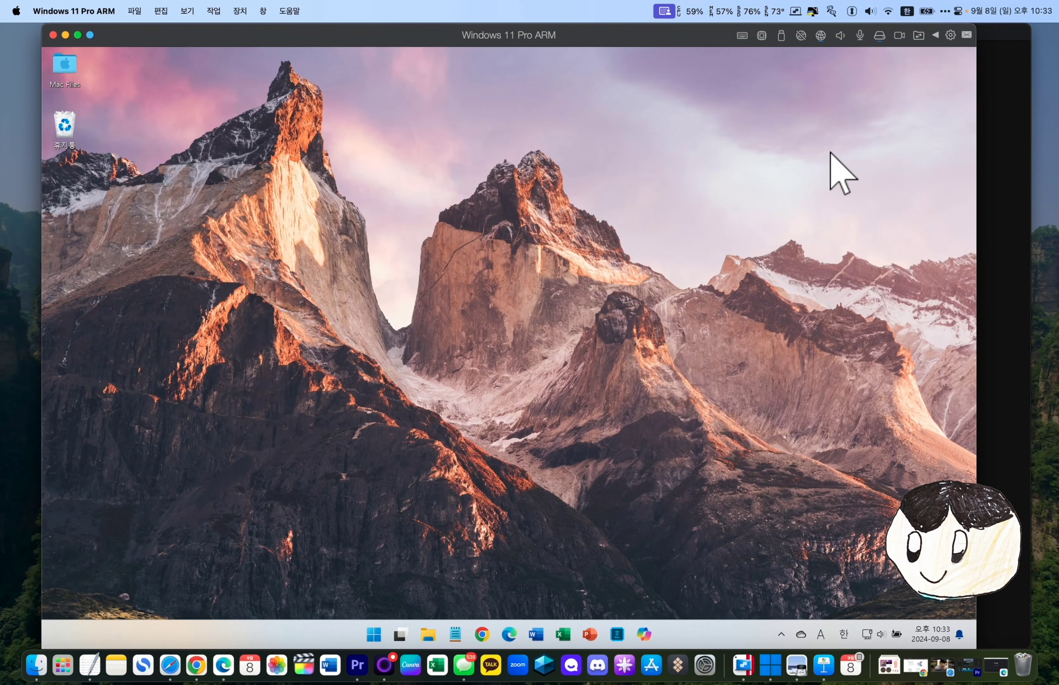